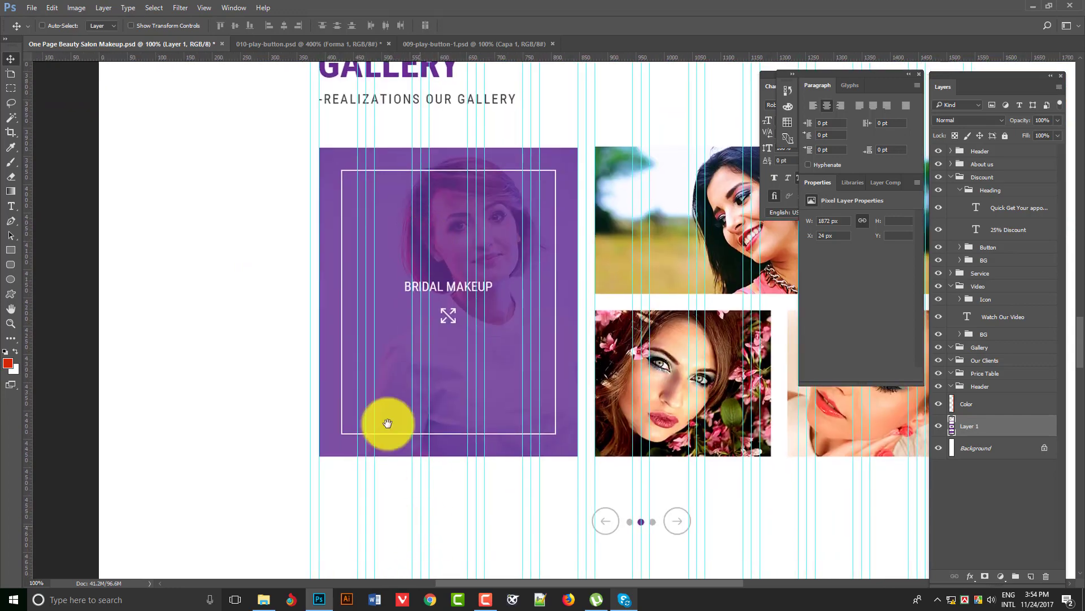
# - Duplicate the Service section's Heading group, which holds the title and subtitle text
pyautogui.moveTo(388, 421); pyautogui.dragTo(313, 214)
pyautogui.moveTo(388, 65); pyautogui.dragTo(352, 341)
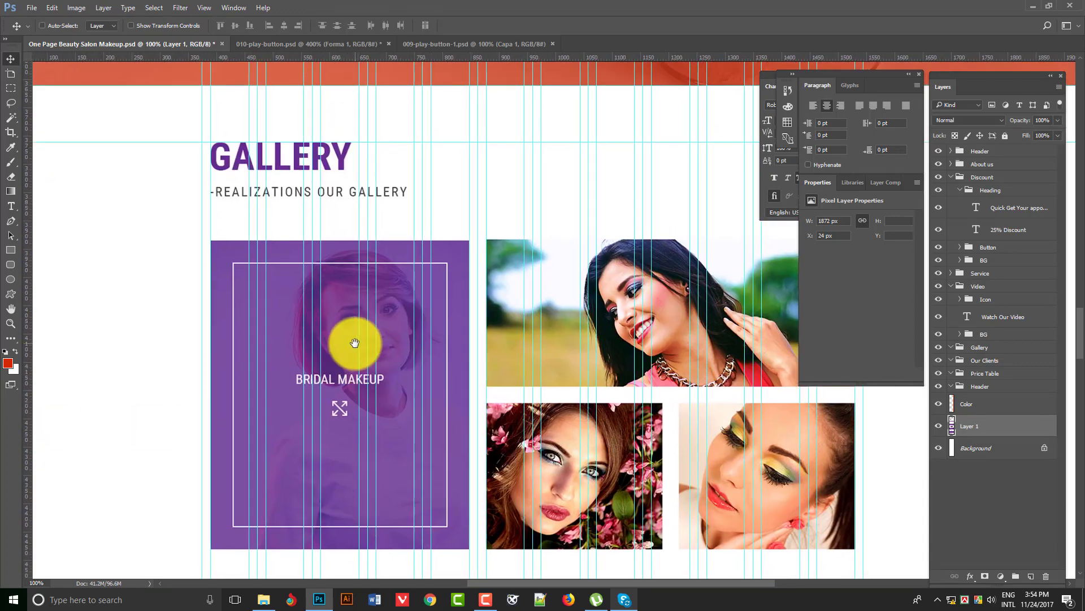
pyautogui.moveTo(306, 222); pyautogui.dragTo(354, 339)
pyautogui.keyDown('ctrl'); pyautogui.keyDown('alt'); pyautogui.click(403, 212); pyautogui.keyUp('alt'); pyautogui.keyUp('ctrl')
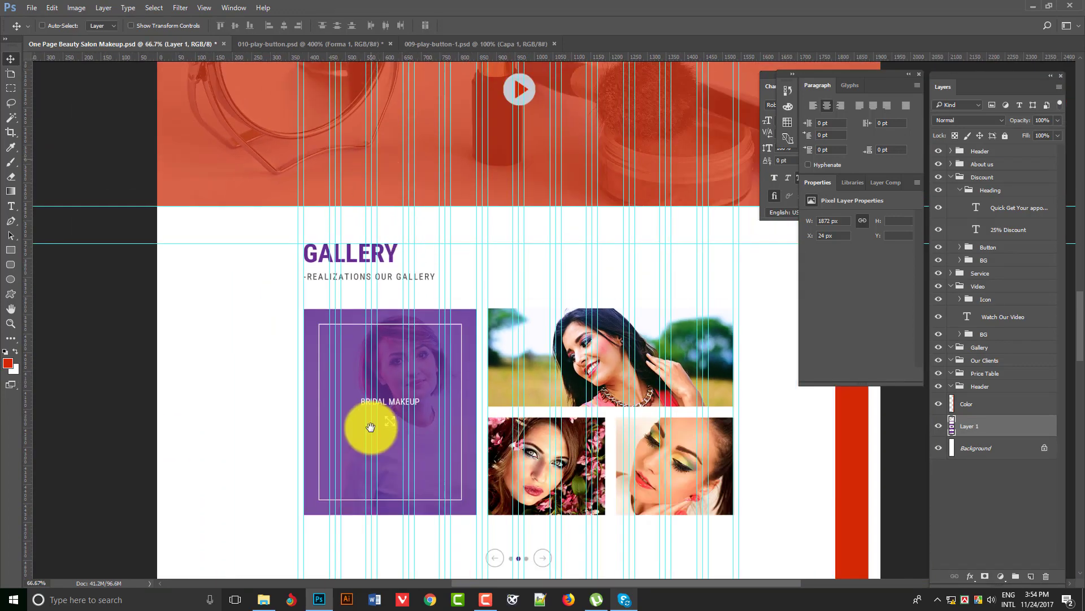
pyautogui.scroll(10, 350, 311)
pyautogui.keyDown('ctrl'); pyautogui.click(337, 207); pyautogui.keyUp('ctrl')
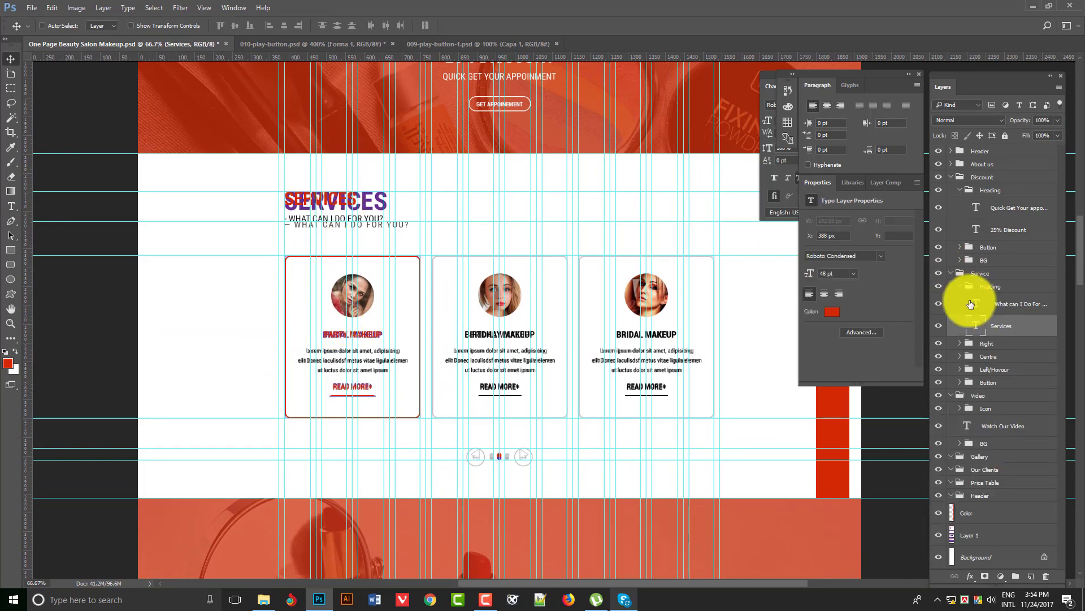
pyautogui.click(974, 286)
pyautogui.click(960, 286)
pyautogui.hotkey('ctrl', 'j')
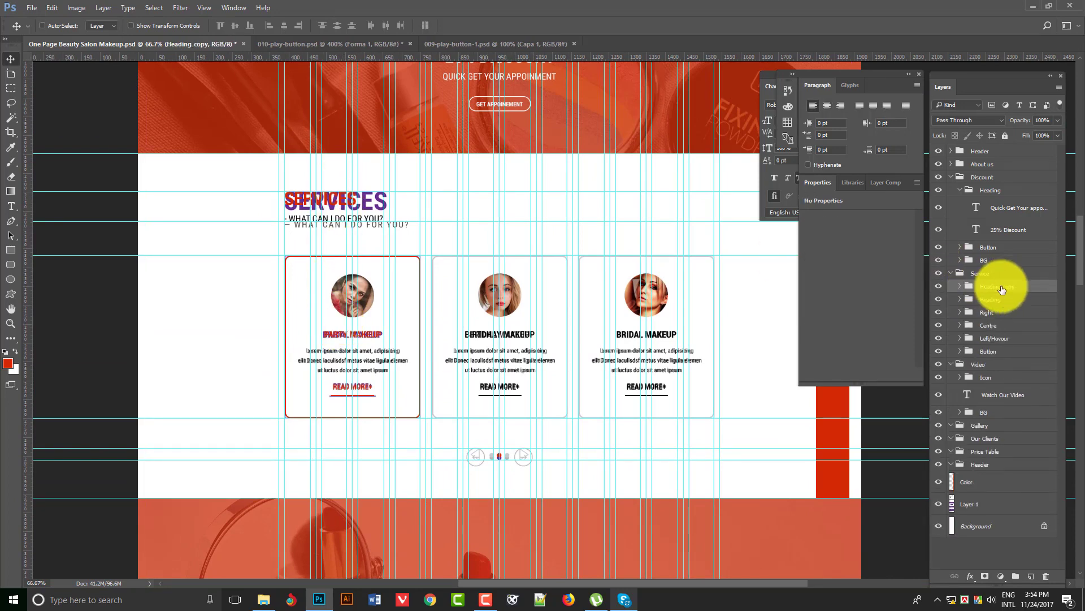
# - Move the duplicated heading group into the Gallery group and collapse the Video, Service and Discount groups
pyautogui.click(951, 364)
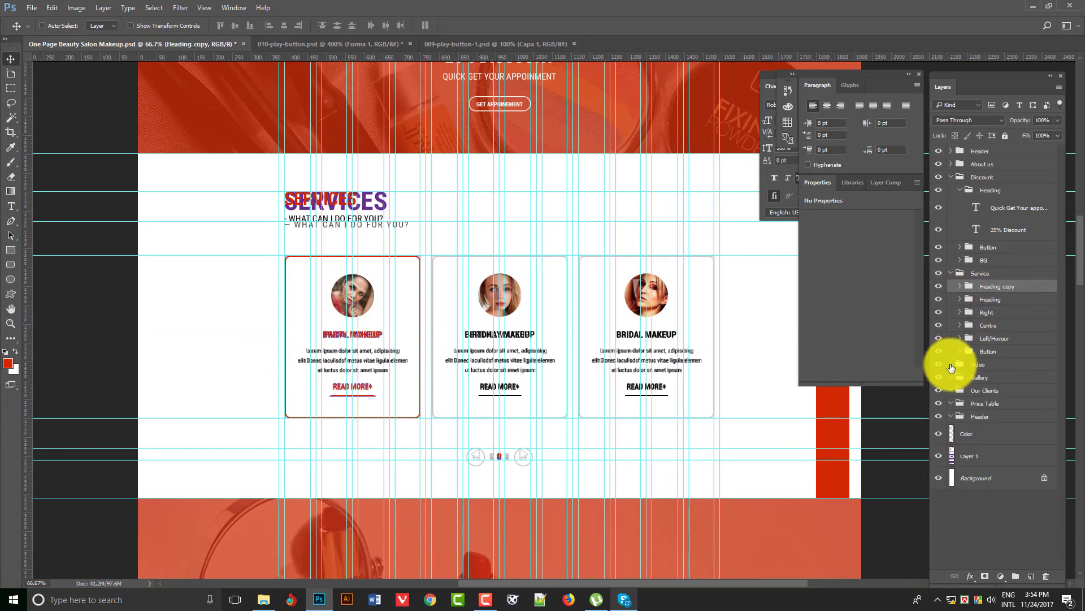
pyautogui.moveTo(991, 286); pyautogui.dragTo(977, 378)
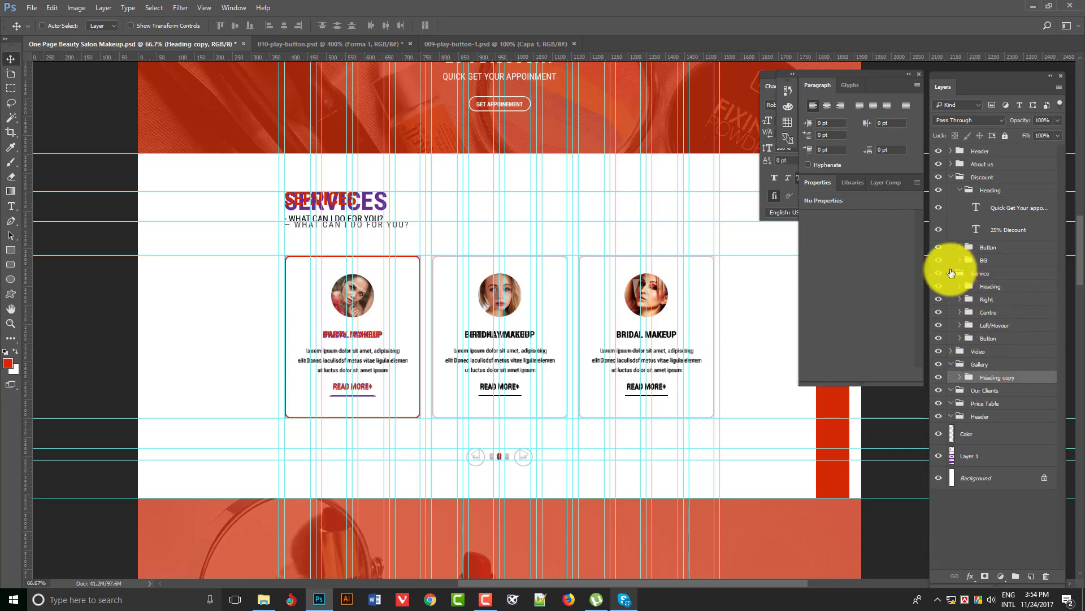
pyautogui.click(951, 273)
pyautogui.click(960, 191)
pyautogui.click(951, 177)
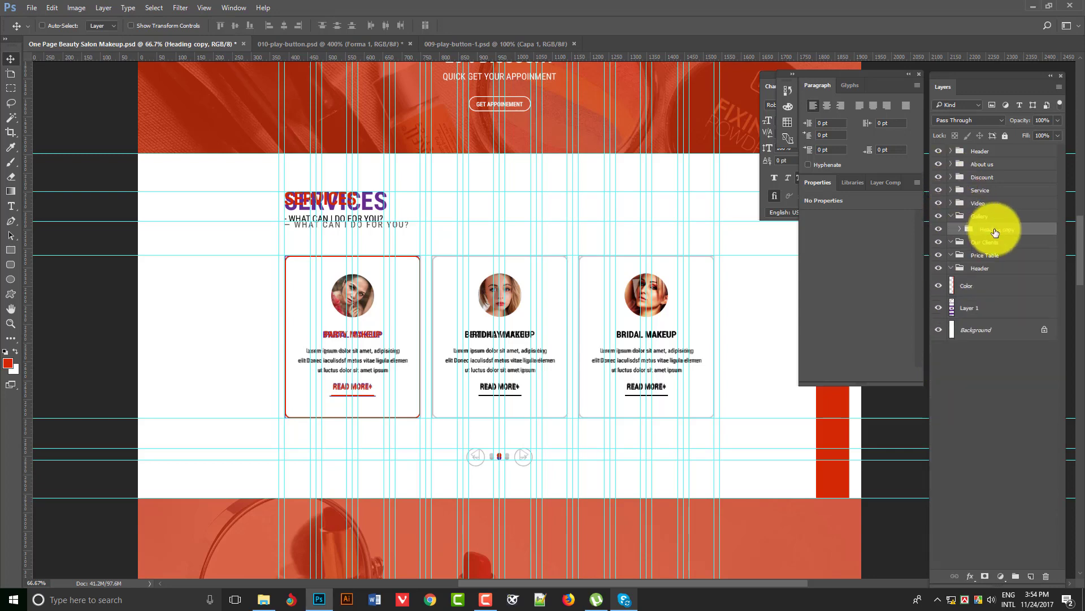
# - Align the duplicated heading to the top and left edges of a marquee drawn around the mockup's GALLERY heading
pyautogui.scroll(-10, 550, 274)
pyautogui.scroll(-5, 395, 271)
pyautogui.scroll(3, 300, 291)
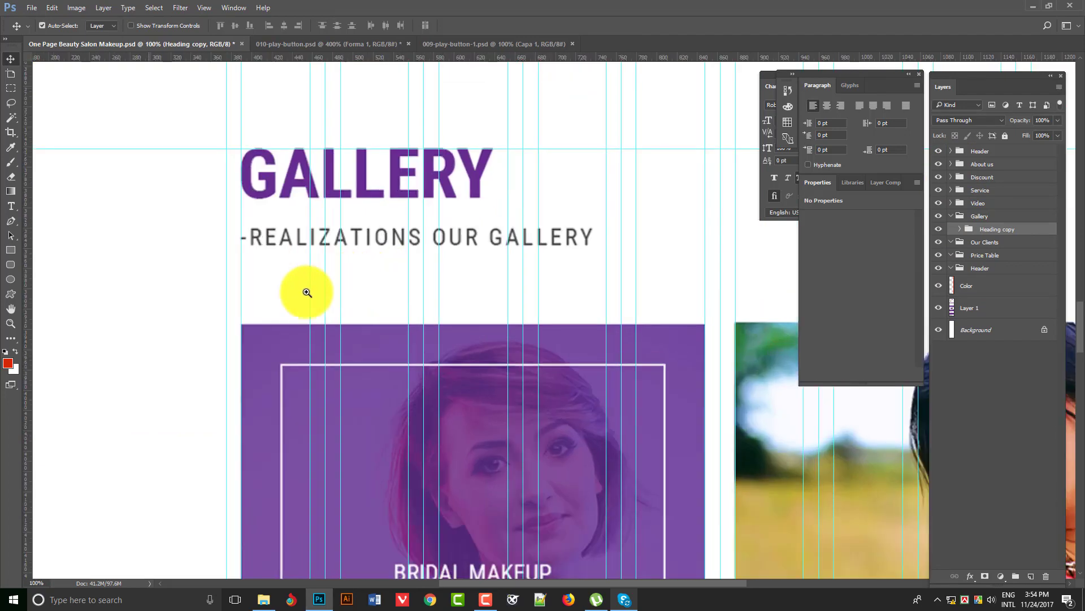
pyautogui.click(10, 89)
pyautogui.moveTo(225, 134); pyautogui.dragTo(710, 306)
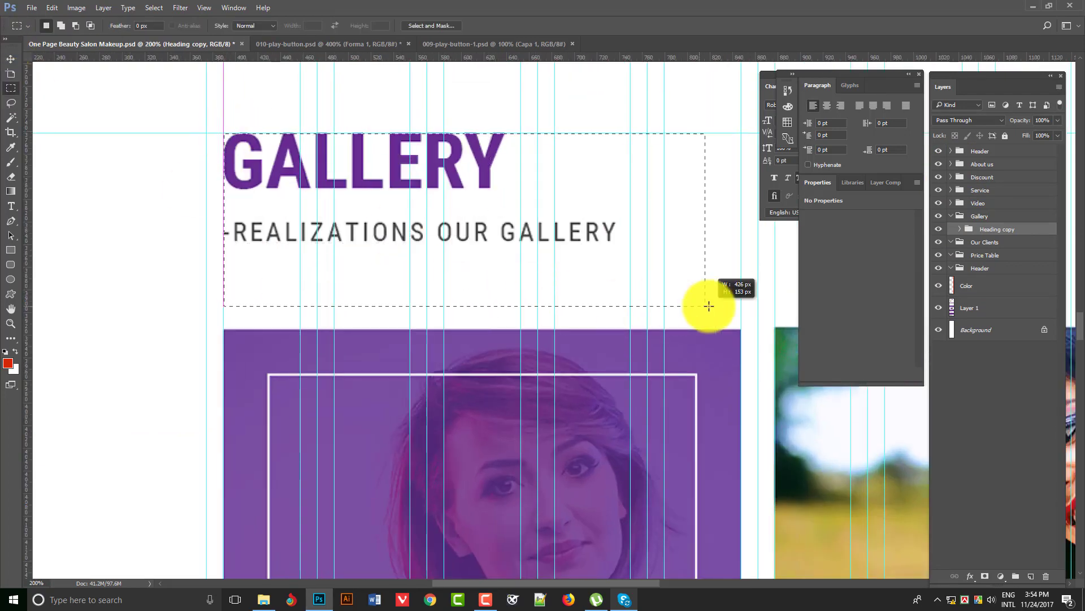
pyautogui.click(10, 58)
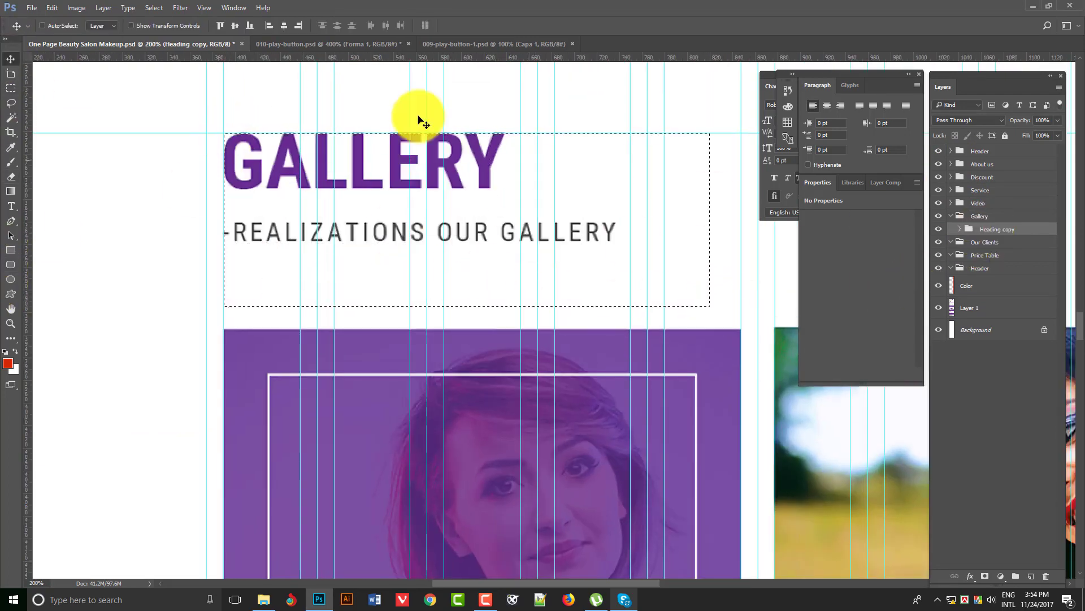
pyautogui.click(221, 25)
pyautogui.click(268, 26)
pyautogui.click(311, 229)
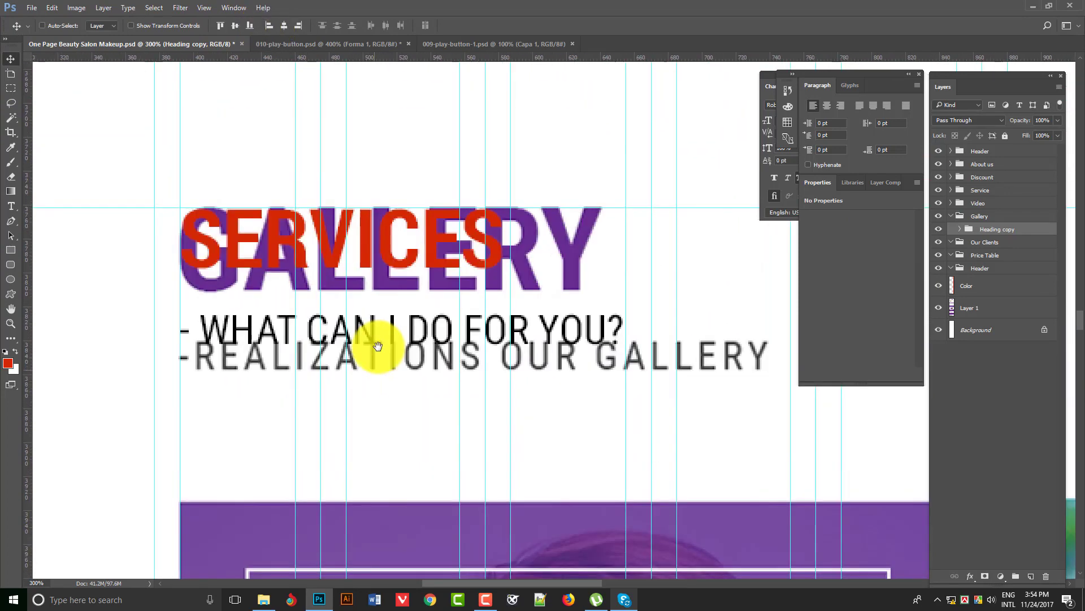
# - Rename the copied group to Heading and change its Services title text to GALLERY
pyautogui.click(1016, 232)
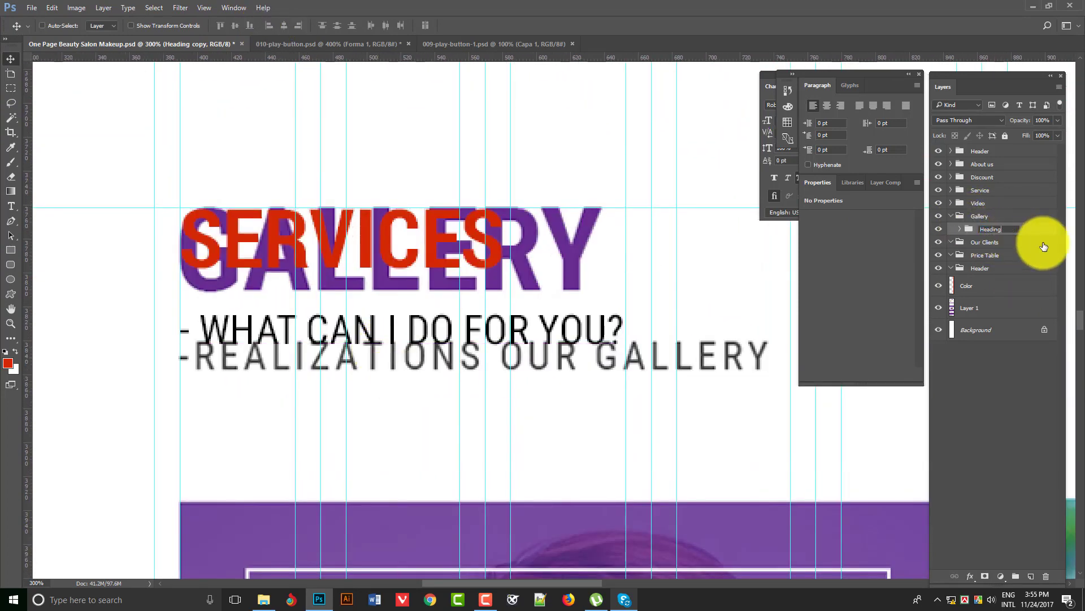
pyautogui.click(960, 231)
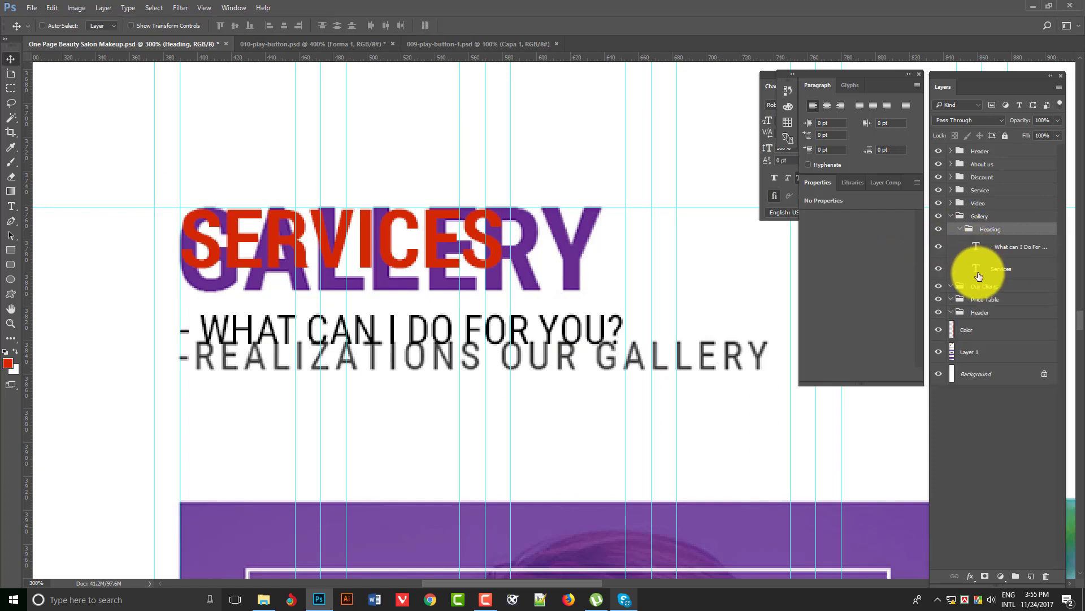
pyautogui.doubleClick(976, 268)
pyautogui.write('GSA')
pyautogui.press('Left')
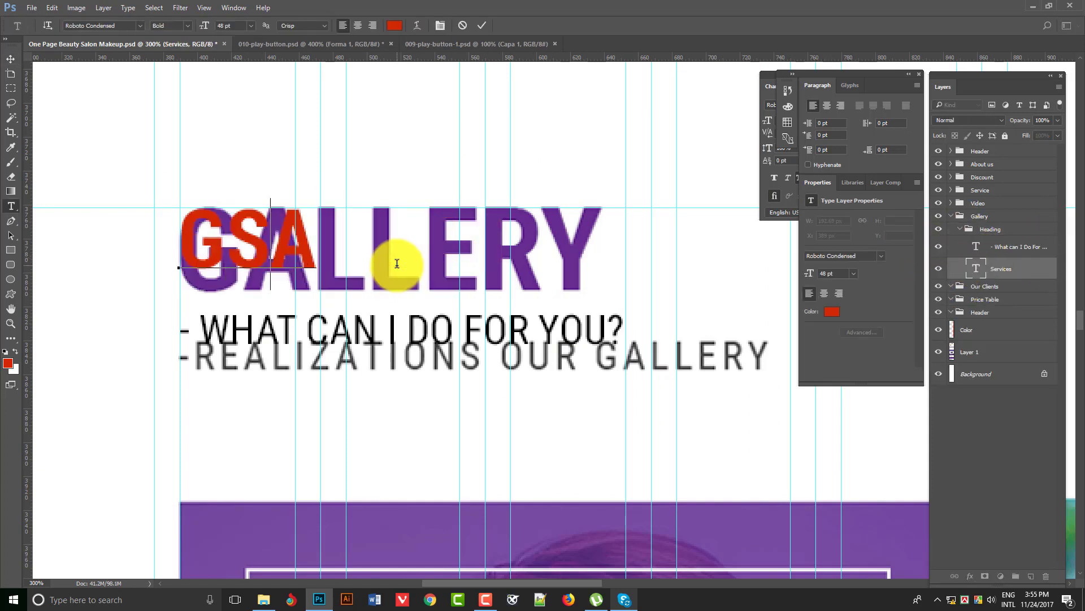
pyautogui.write('LLERY')
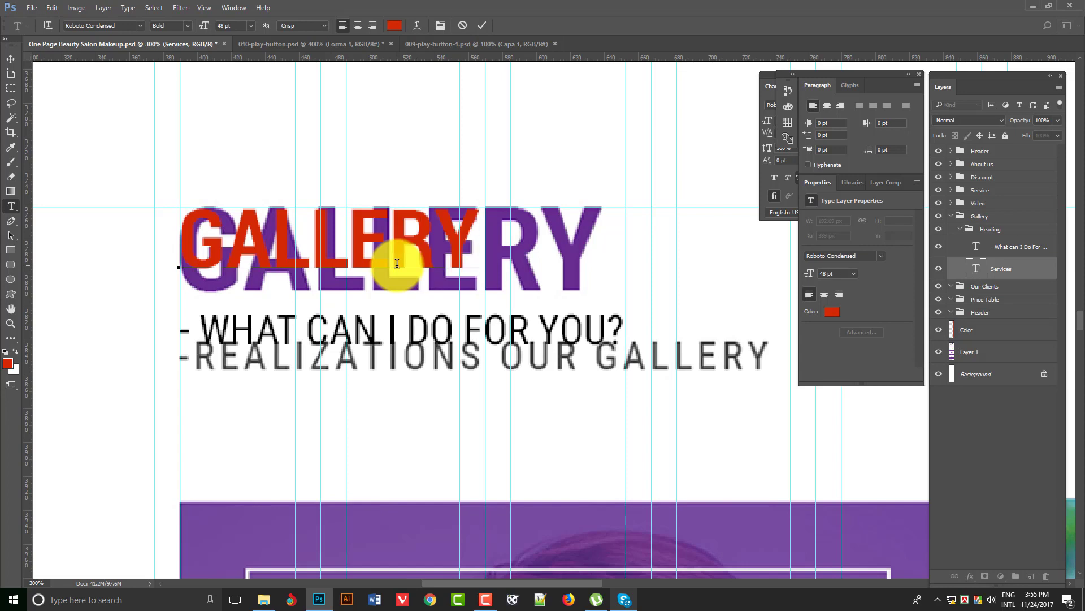
# - Replace the subtitle wording after the dash with REALIZATIONS OUR GALLERY
pyautogui.doubleClick(976, 248)
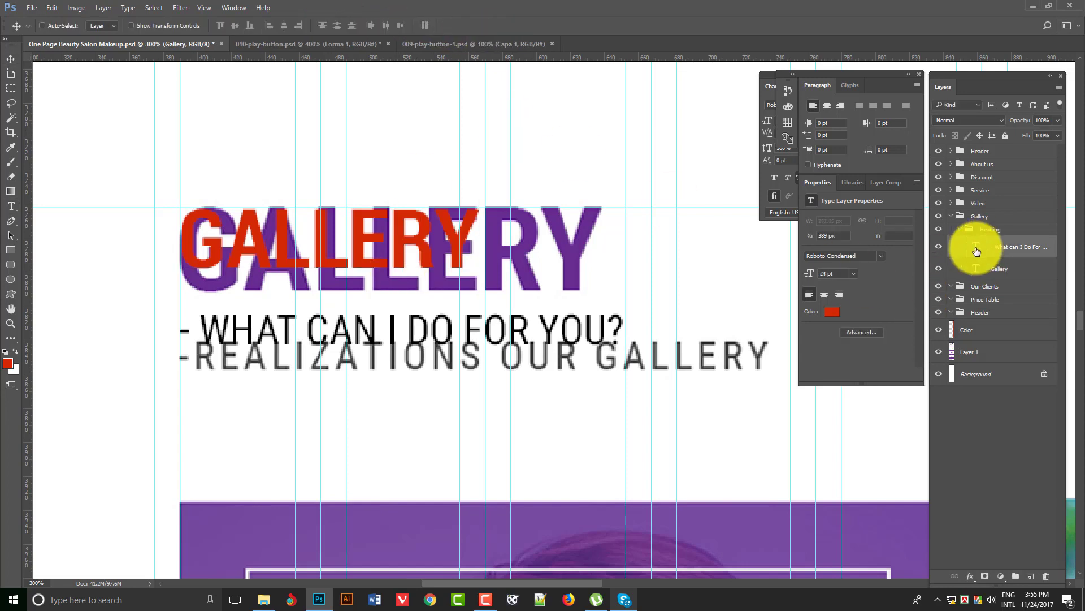
pyautogui.click(273, 327)
pyautogui.moveTo(202, 326); pyautogui.dragTo(684, 324)
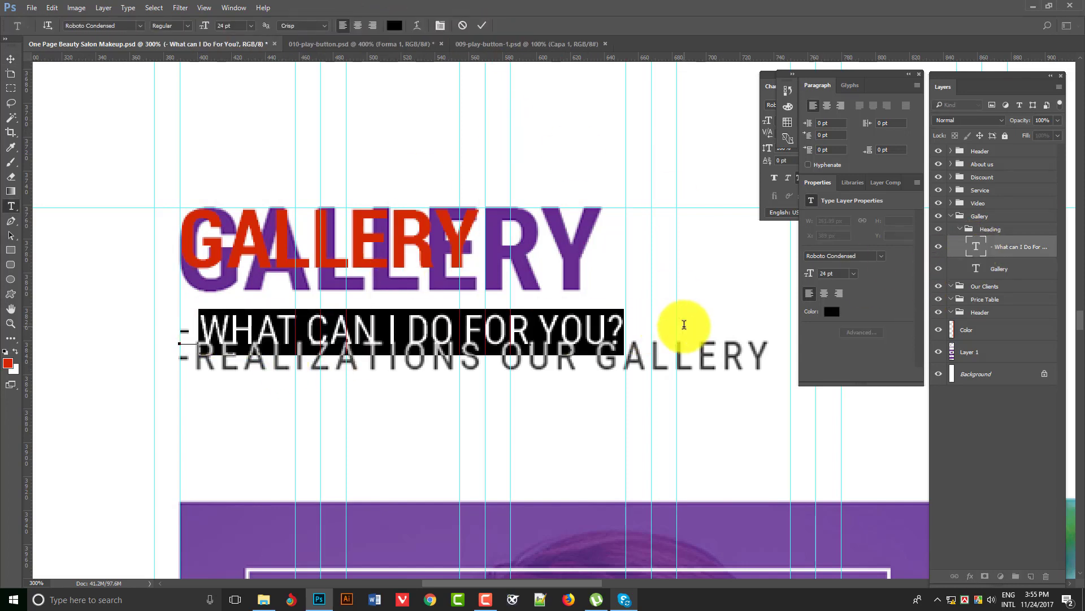
pyautogui.write('REALIZATIONS OUR GALLERY')
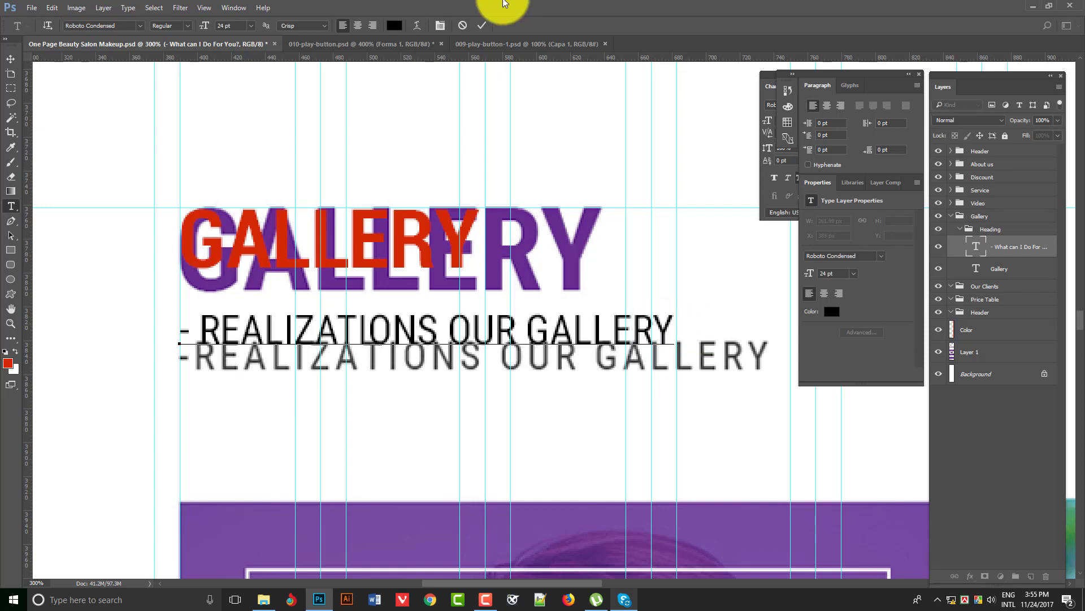
pyautogui.click(483, 26)
# - Add horizontal guides at the new subtitle's baseline and just above the gallery photos, using marquees to gauge the spacing
pyautogui.press('v')
pyautogui.moveTo(564, 355); pyautogui.dragTo(558, 260)
pyautogui.keyDown('alt'); pyautogui.click(529, 361); pyautogui.keyUp('alt')
pyautogui.moveTo(439, 356); pyautogui.dragTo(388, 277)
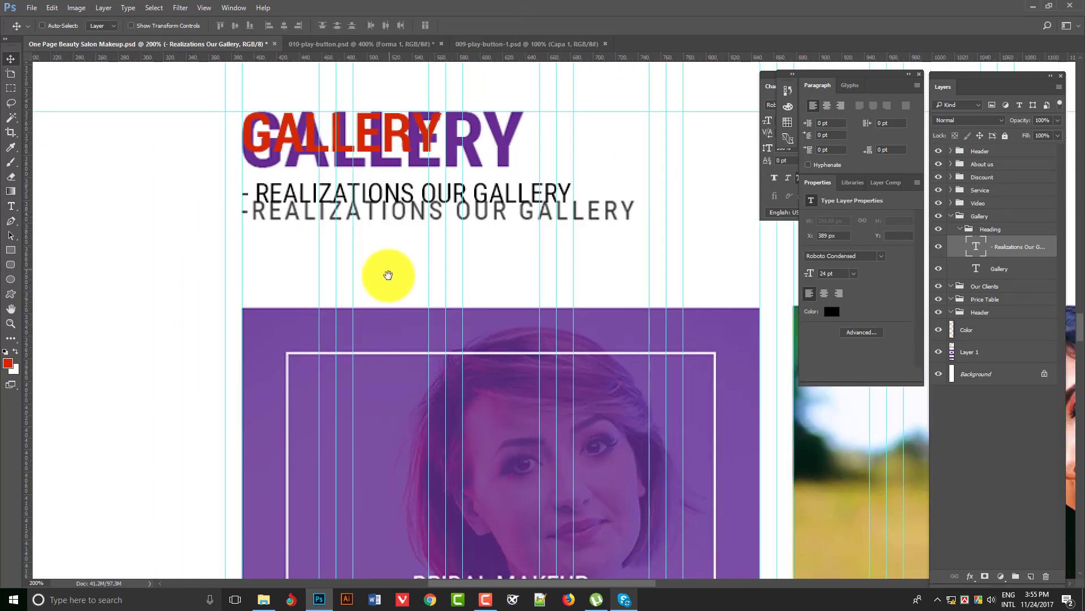
pyautogui.keyDown('ctrl'); pyautogui.click(296, 256); pyautogui.keyUp('ctrl')
pyautogui.click(10, 89)
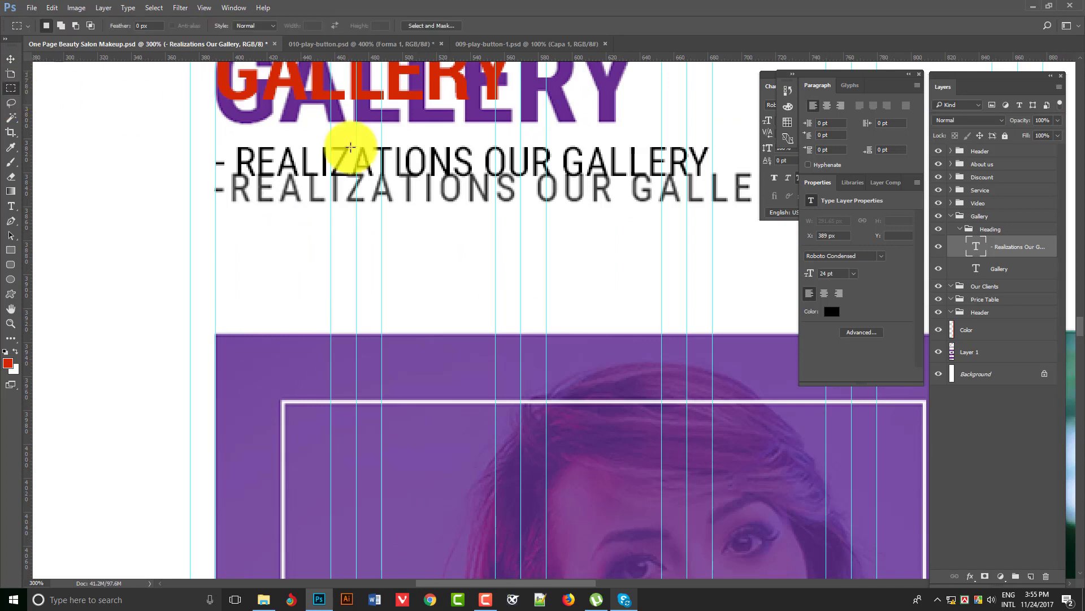
pyautogui.moveTo(361, 228); pyautogui.dragTo(310, 220)
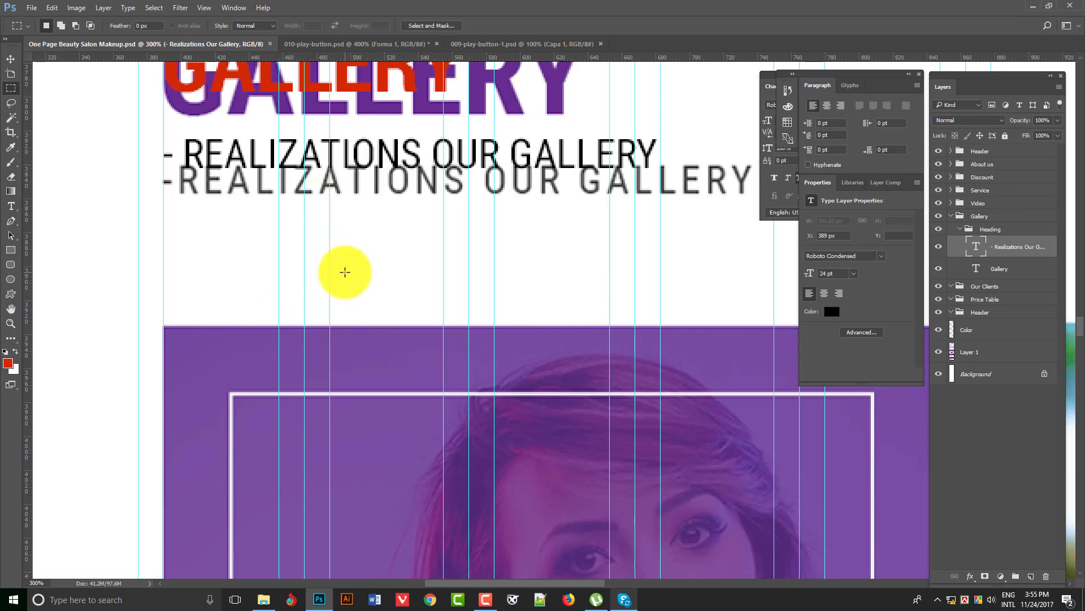
pyautogui.scroll(1, 338, 210)
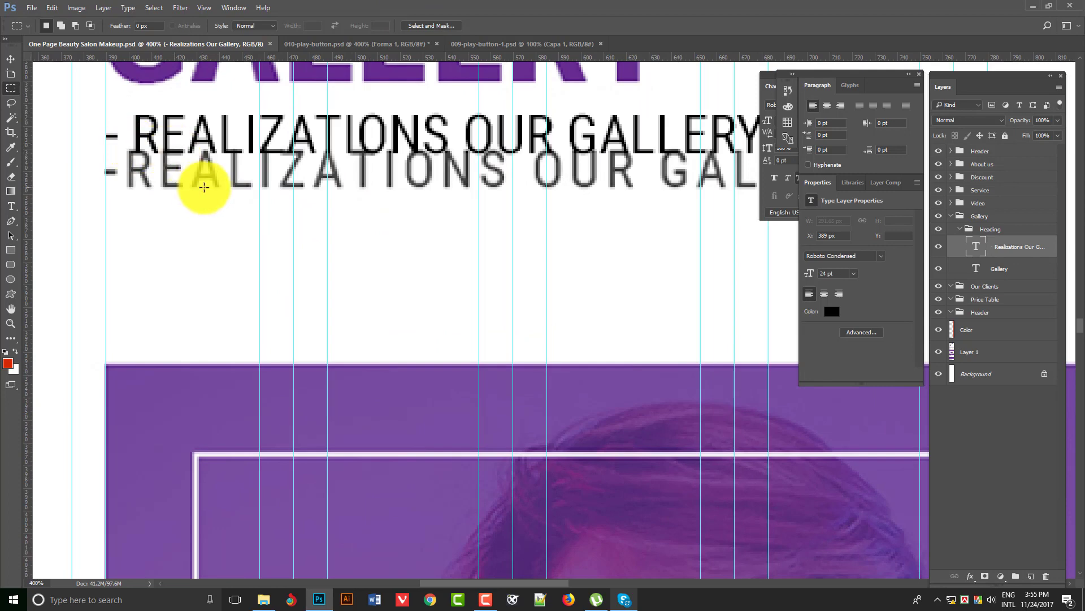
pyautogui.moveTo(208, 187); pyautogui.dragTo(269, 363)
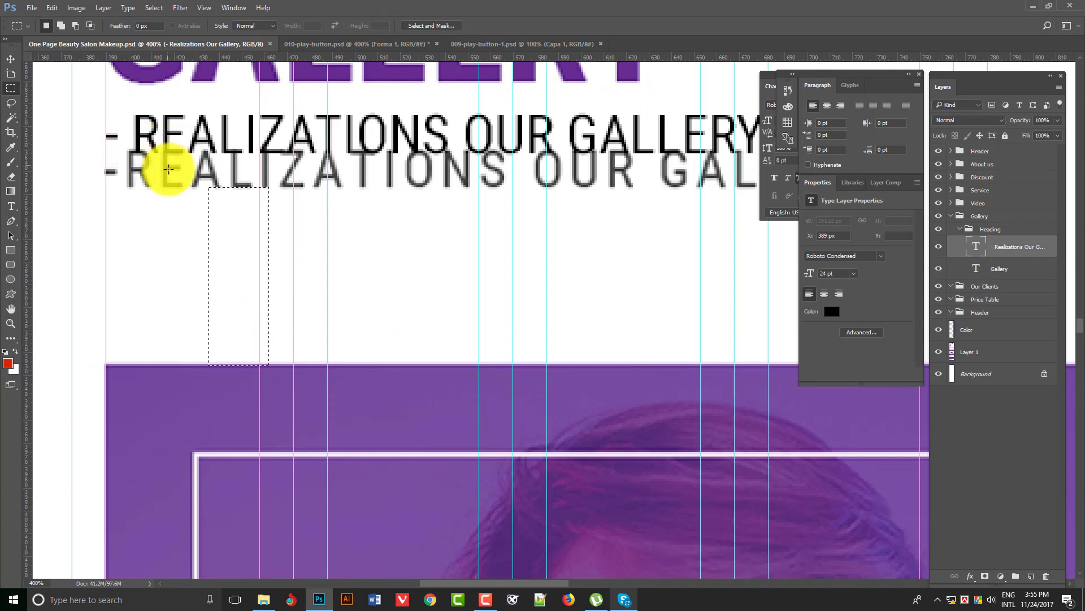
pyautogui.click(168, 172)
pyautogui.moveTo(224, 62); pyautogui.dragTo(236, 311)
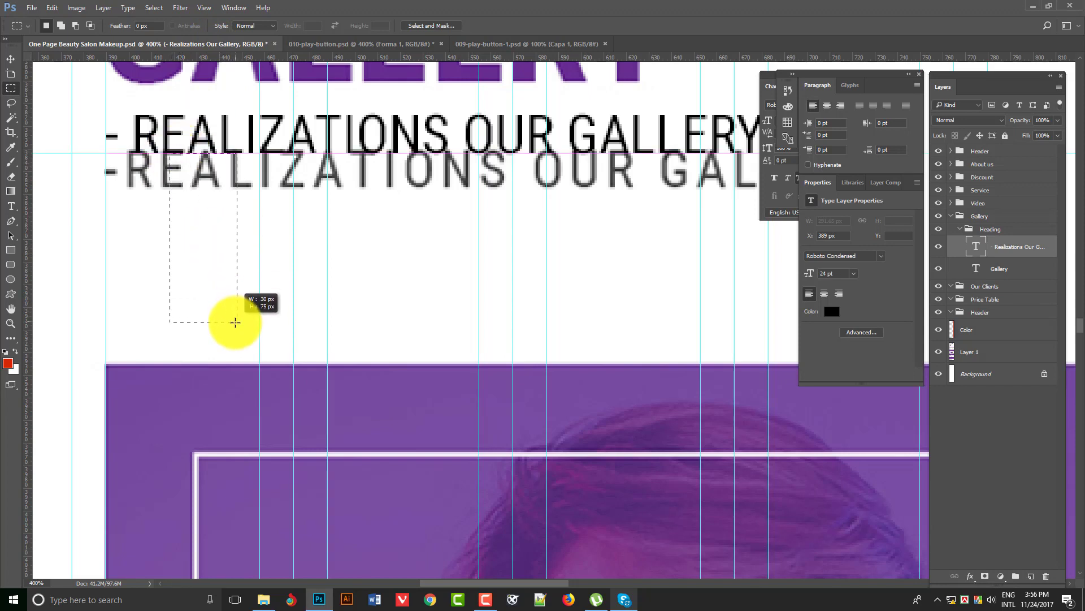
pyautogui.moveTo(218, 57); pyautogui.dragTo(232, 333)
# - Marquee the full page width from the lower guide to above the OUR CLIENTS banner and make Layer 1 active for moving
pyautogui.keyDown('alt'); pyautogui.click(678, 391); pyautogui.keyUp('alt')
pyautogui.keyDown('alt'); pyautogui.click(679, 391); pyautogui.keyUp('alt')
pyautogui.keyDown('alt'); pyautogui.click(678, 390); pyautogui.keyUp('alt')
pyautogui.moveTo(678, 390); pyautogui.dragTo(231, 198)
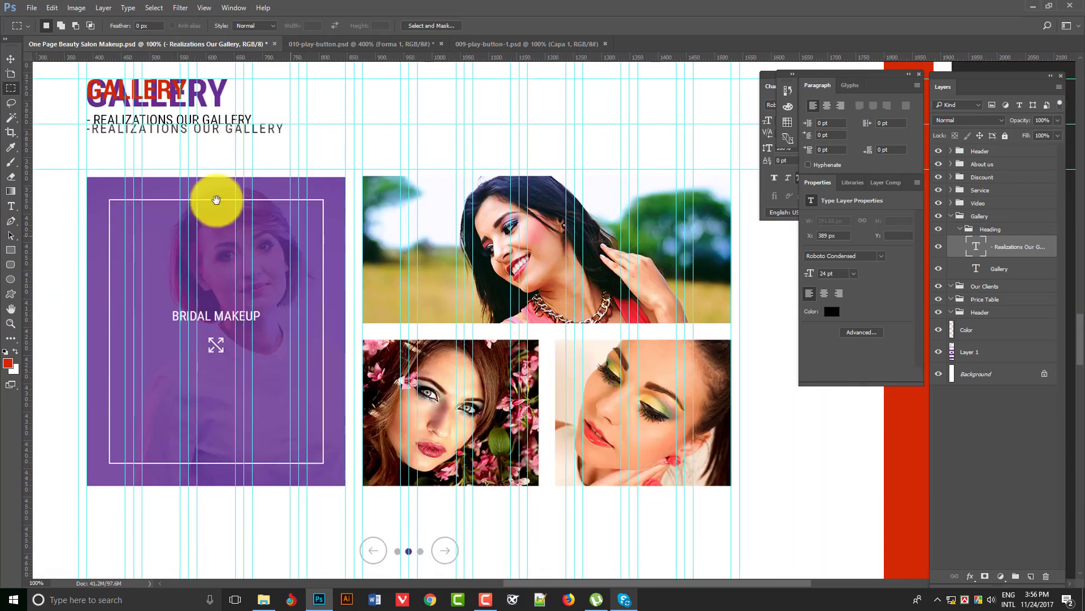
pyautogui.keyDown('alt'); pyautogui.click(370, 274); pyautogui.keyUp('alt')
pyautogui.hscroll(-3, 216, 240)
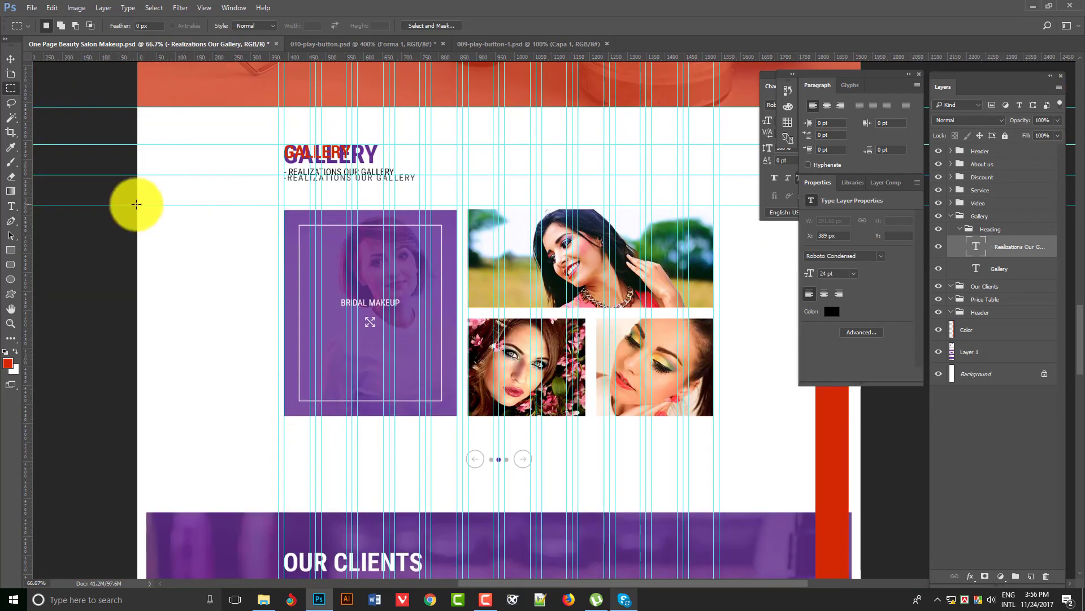
pyautogui.moveTo(137, 203); pyautogui.dragTo(1012, 502)
pyautogui.click(986, 347)
pyautogui.press('v')
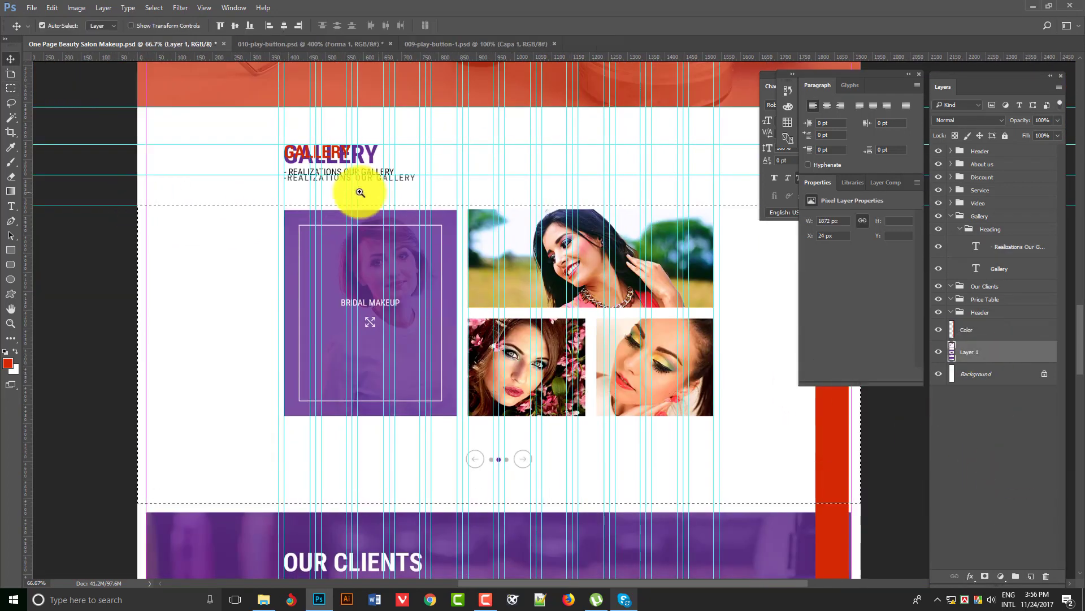
# - Nudge the selected gallery artwork up until the purple card's top edge meets the lower guide, and clear the selection
pyautogui.keyDown('ctrl'); pyautogui.click(351, 195); pyautogui.keyUp('ctrl')
pyautogui.keyDown('ctrl'); pyautogui.click(352, 197); pyautogui.keyUp('ctrl')
pyautogui.keyDown('ctrl'); pyautogui.click(351, 196); pyautogui.keyUp('ctrl')
pyautogui.moveTo(279, 324); pyautogui.dragTo(304, 354)
pyautogui.press('Up')
pyautogui.press('Up')
pyautogui.press('Up')
pyautogui.press('Up')
pyautogui.press('Up')
pyautogui.press('Up')
pyautogui.press('Up')
pyautogui.press('Up')
pyautogui.press('Up')
pyautogui.press('Up')
pyautogui.press('Up')
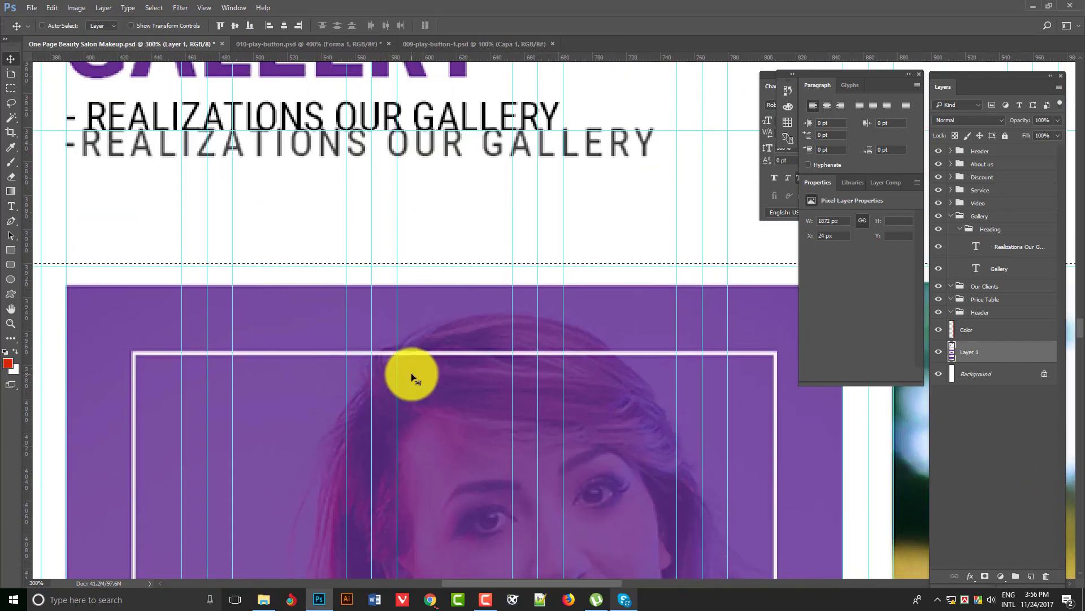
pyautogui.press('Up')
pyautogui.press('Up')
pyautogui.press('Up')
pyautogui.press('Down')
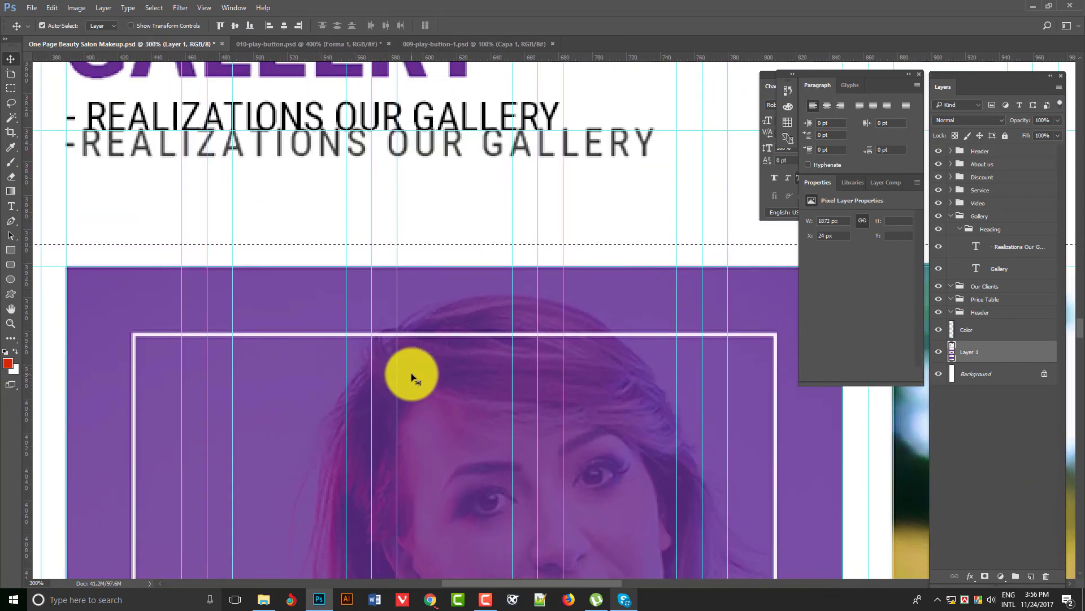
pyautogui.hotkey('ctrl', 'd')
# - Collapse the Heading group and create a new layer group below it inside the Gallery group
pyautogui.keyDown('ctrl'); pyautogui.keyDown('alt'); pyautogui.click(547, 394); pyautogui.keyUp('alt'); pyautogui.keyUp('ctrl')
pyautogui.moveTo(547, 393); pyautogui.dragTo(352, 204)
pyautogui.keyDown('ctrl'); pyautogui.keyDown('alt'); pyautogui.click(352, 205); pyautogui.keyUp('alt'); pyautogui.keyUp('ctrl')
pyautogui.keyDown('ctrl'); pyautogui.click(401, 322); pyautogui.keyUp('ctrl')
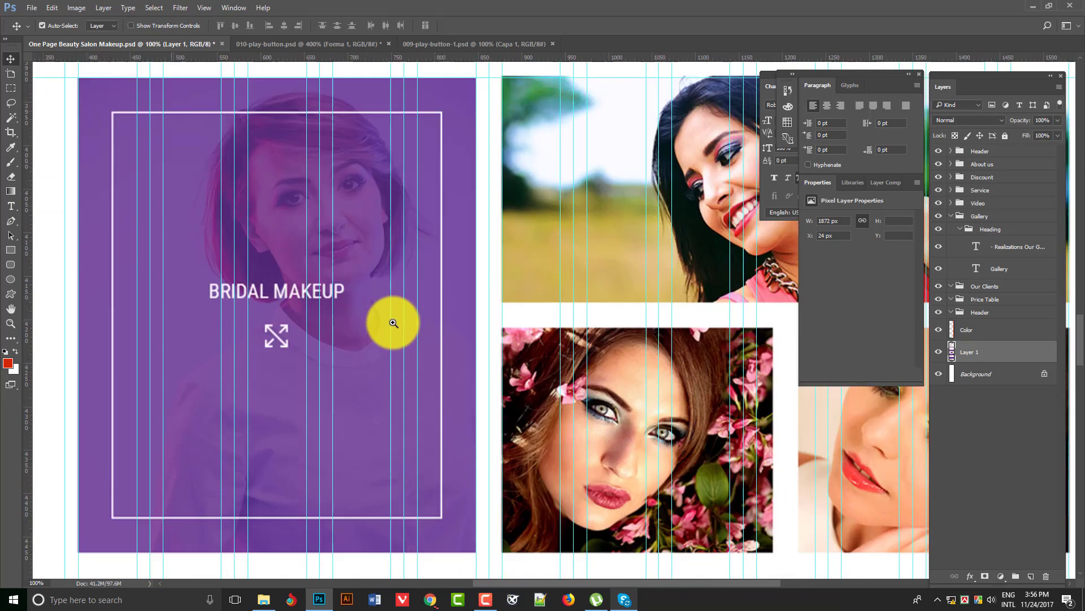
pyautogui.moveTo(354, 362); pyautogui.dragTo(412, 379)
pyautogui.keyDown('ctrl'); pyautogui.keyDown('alt'); pyautogui.click(450, 327); pyautogui.keyUp('alt'); pyautogui.keyUp('ctrl')
pyautogui.moveTo(451, 327); pyautogui.dragTo(371, 337)
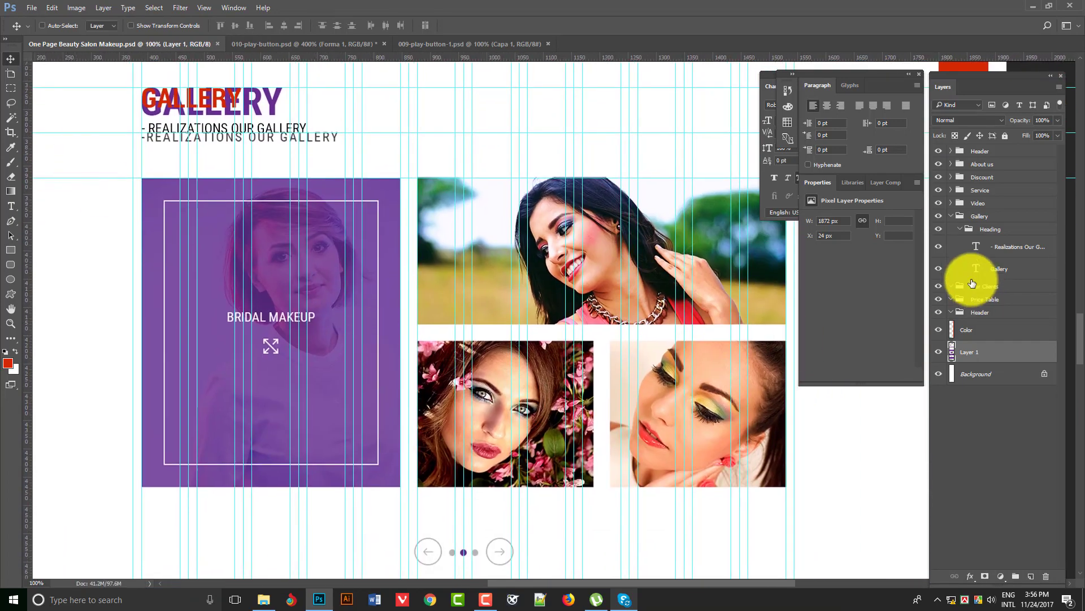
pyautogui.click(960, 229)
pyautogui.click(984, 228)
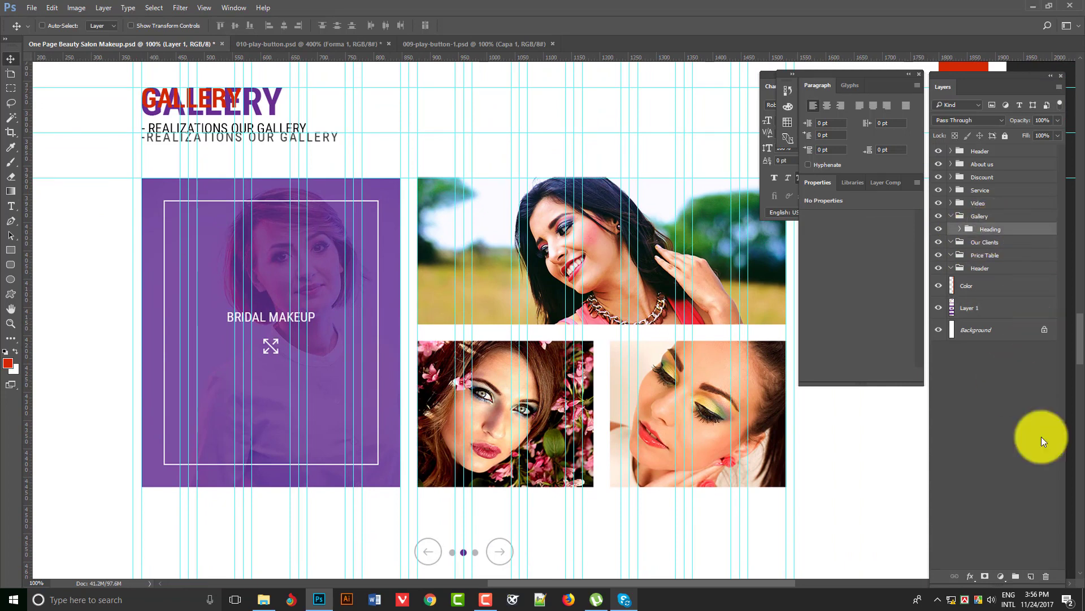
pyautogui.click(1016, 576)
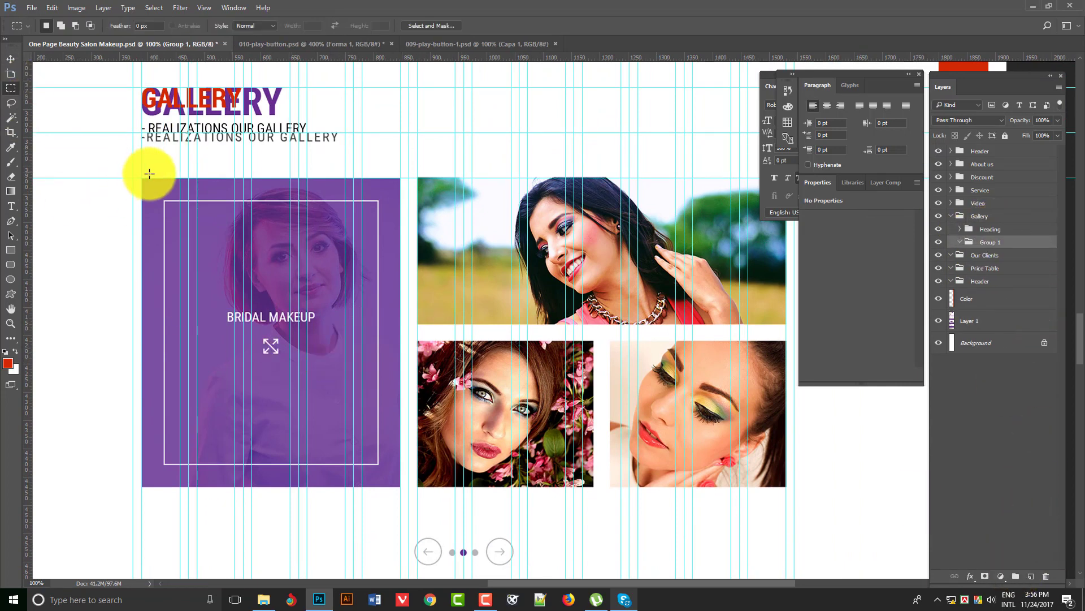
# - Mark the full height of the purple BRIDAL MAKEUP card with a narrow vertical marquee
pyautogui.moveTo(151, 178); pyautogui.dragTo(181, 484)
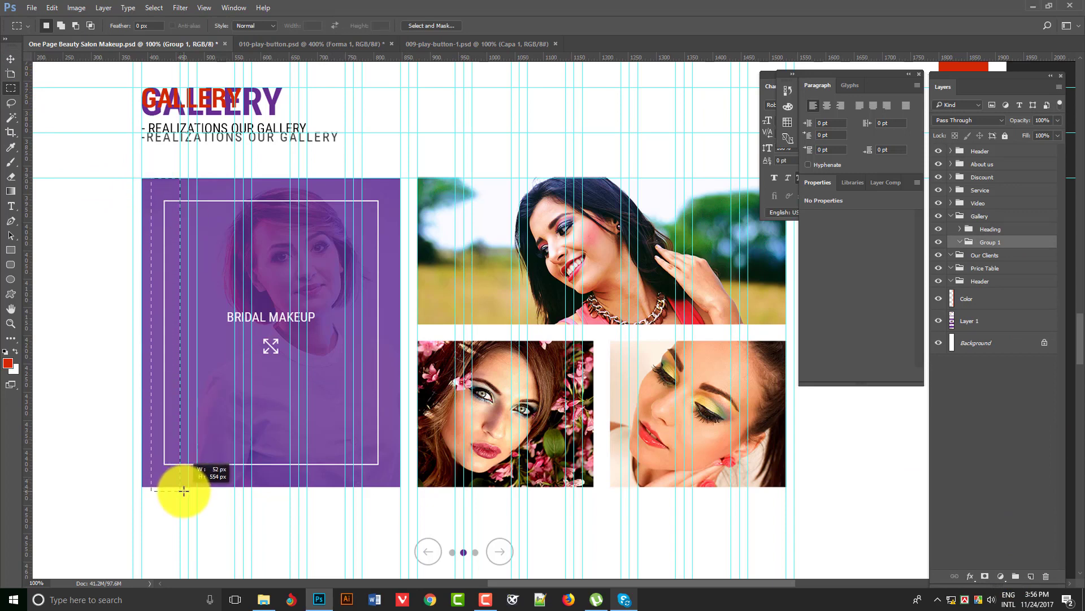
pyautogui.moveTo(184, 487); pyautogui.dragTo(188, 487)
pyautogui.moveTo(218, 452); pyautogui.dragTo(267, 365)
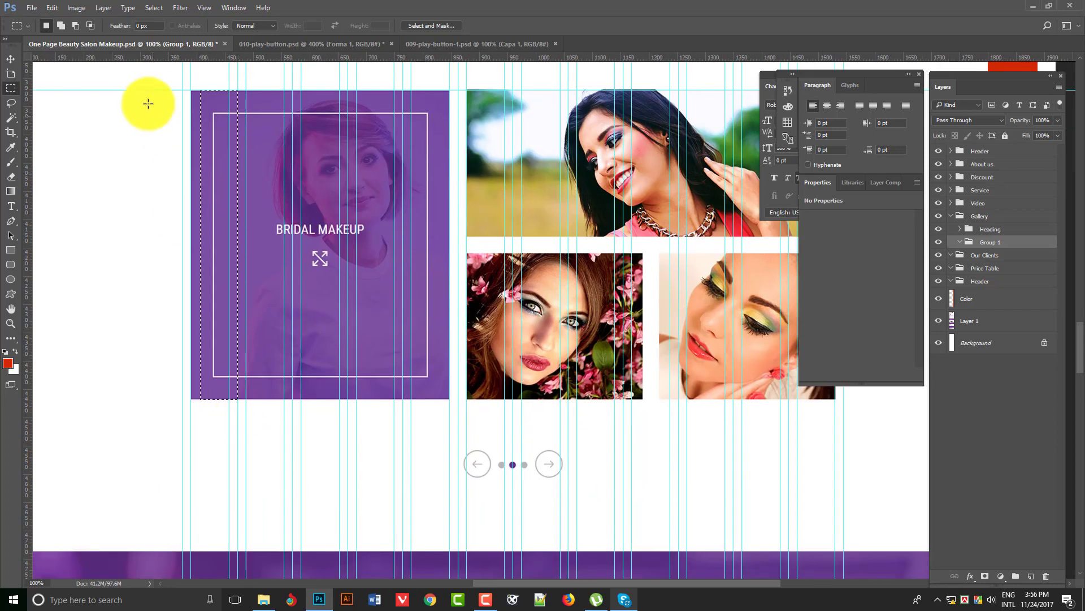
# - Add a horizontal guide along the bottom edge of the purple BRIDAL MAKEUP card and rename the new group as Photo
pyautogui.moveTo(148, 90); pyautogui.dragTo(169, 395)
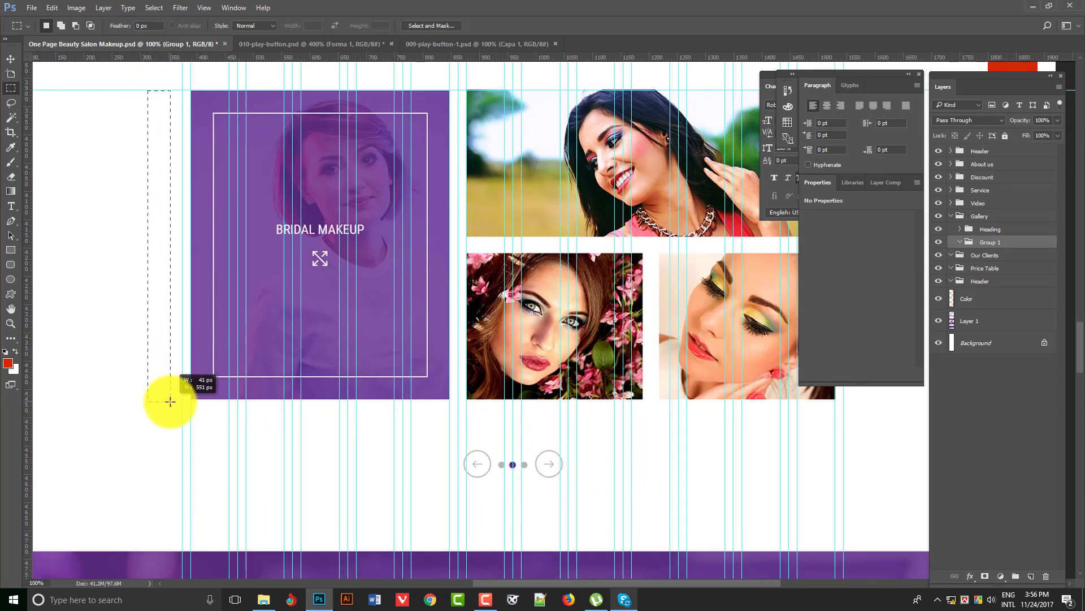
pyautogui.moveTo(173, 59); pyautogui.dragTo(141, 400)
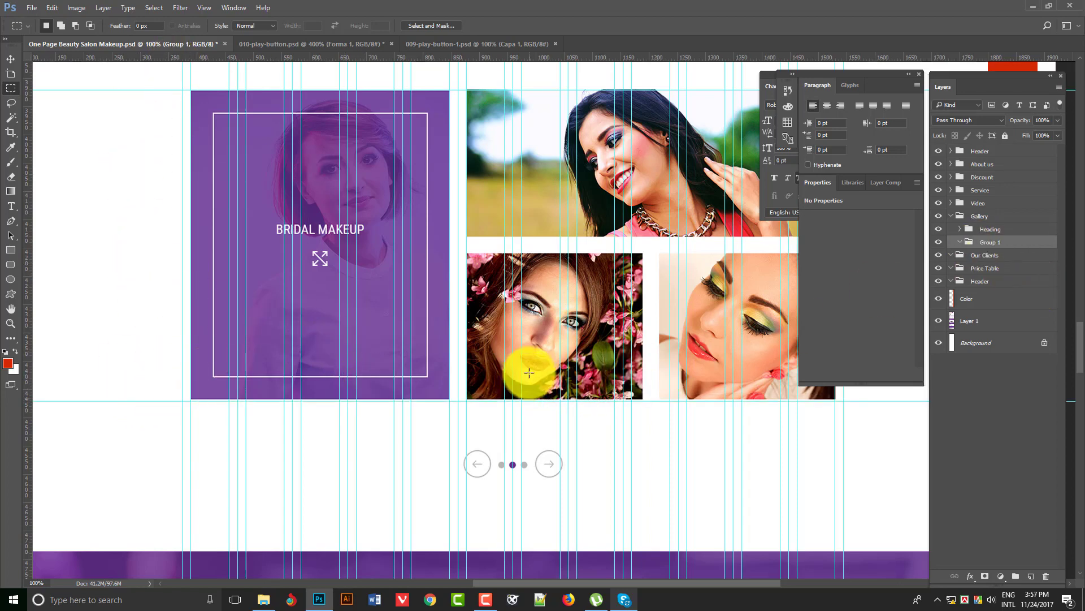
pyautogui.doubleClick(993, 242)
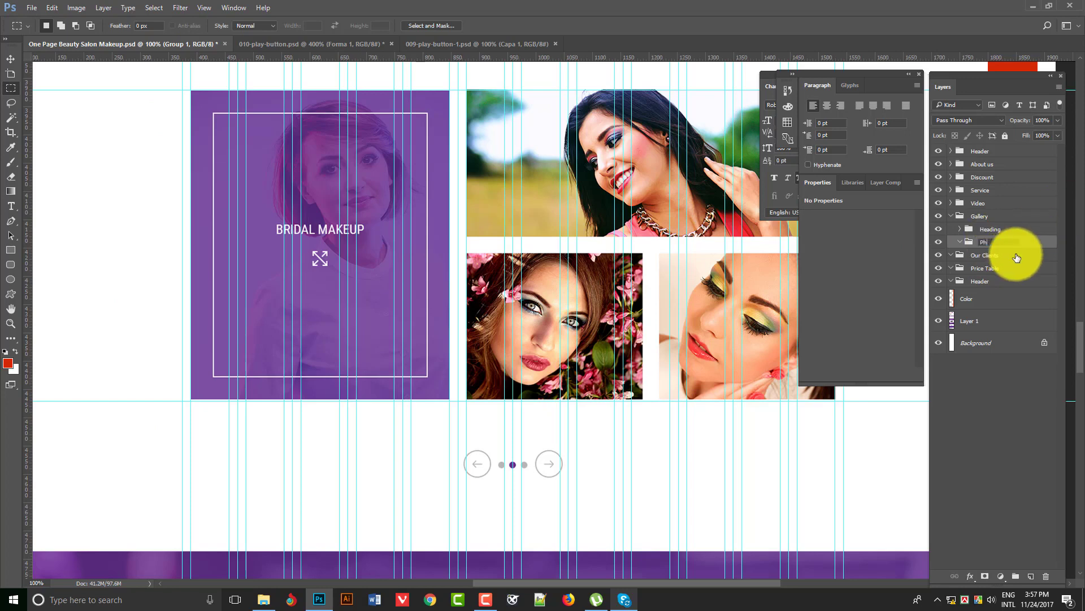
pyautogui.write('Photo')
pyautogui.press('Return')
# - Draw a 458 × 550 px rectangle shape covering the purple BRIDAL MAKEUP card between the two horizontal guides
pyautogui.keyDown('ctrl'); pyautogui.click(335, 201); pyautogui.keyUp('ctrl')
pyautogui.moveTo(334, 202); pyautogui.dragTo(356, 226)
pyautogui.keyDown('alt'); pyautogui.click(418, 276); pyautogui.keyUp('alt')
pyautogui.click(9, 249)
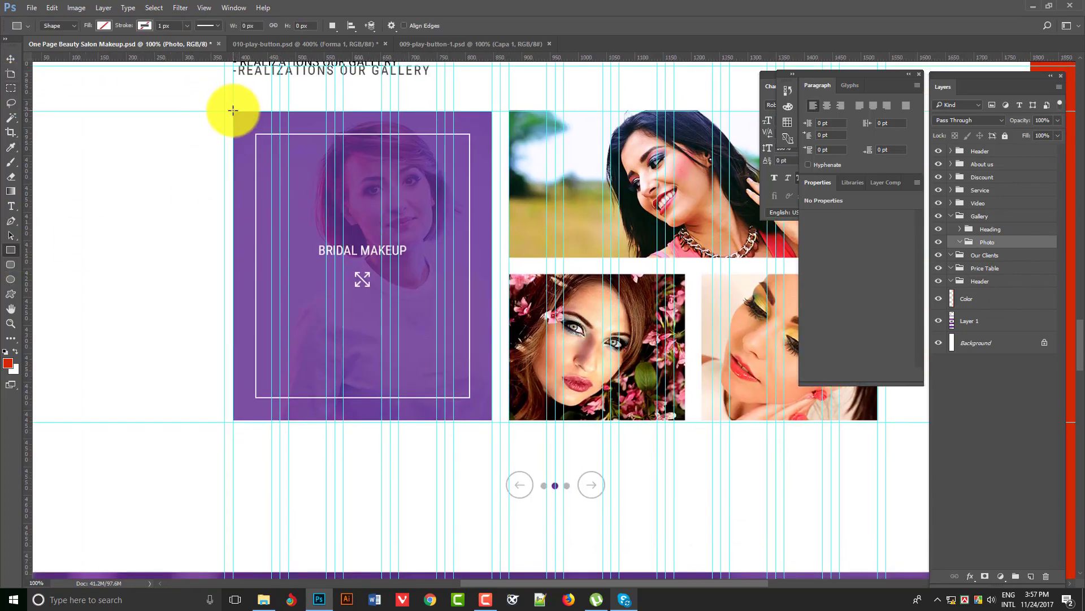
pyautogui.click(392, 26)
pyautogui.click(16, 256)
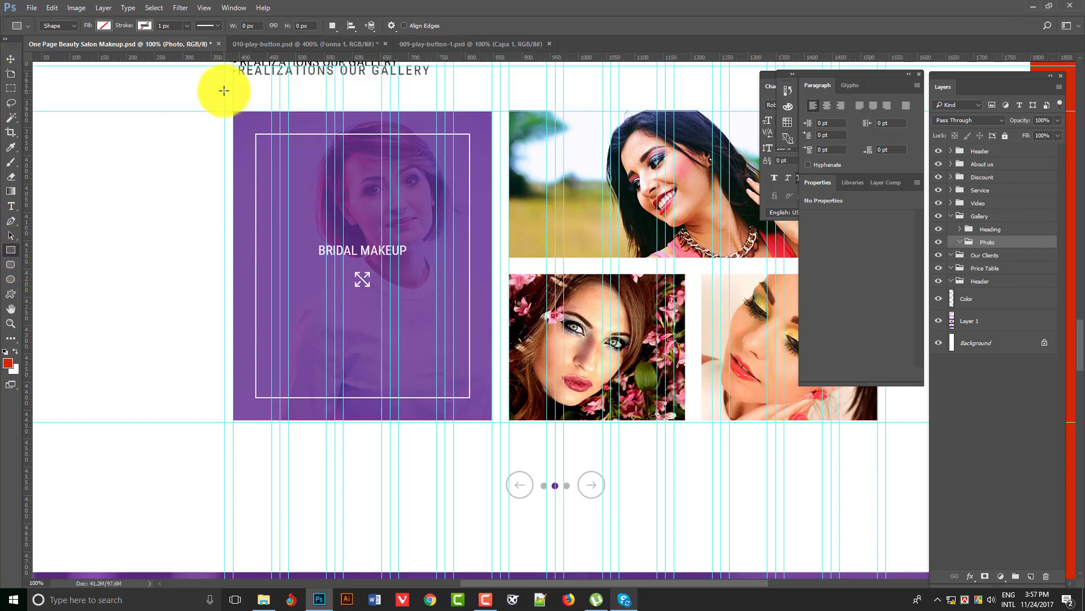
pyautogui.moveTo(233, 111); pyautogui.dragTo(493, 422)
# - Fill the new rectangle with light gray from the recently used colors and switch to the Move tool
pyautogui.click(100, 26)
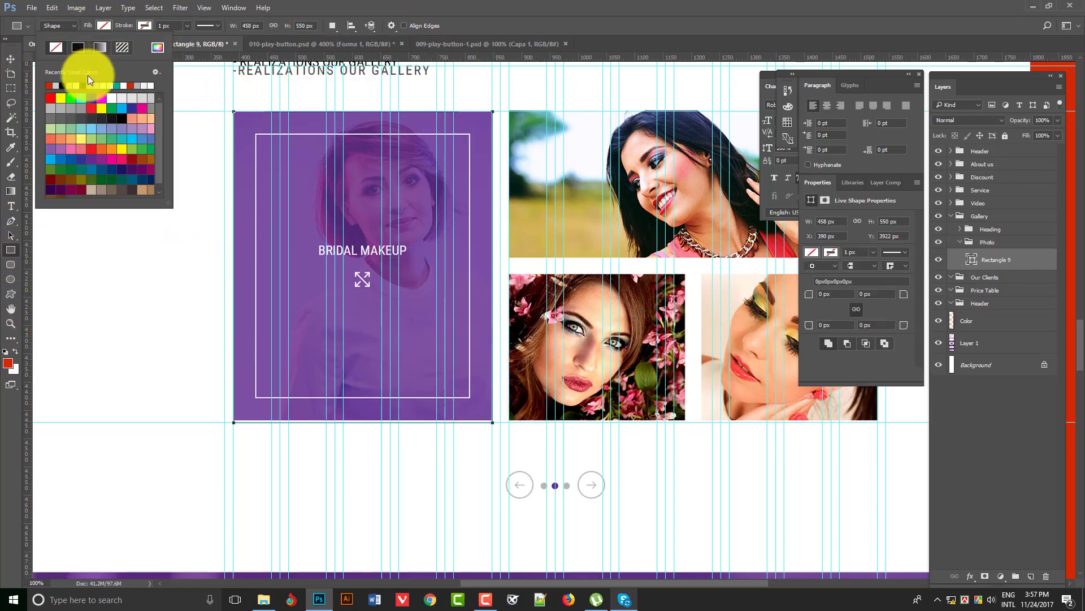
pyautogui.click(74, 86)
pyautogui.click(13, 59)
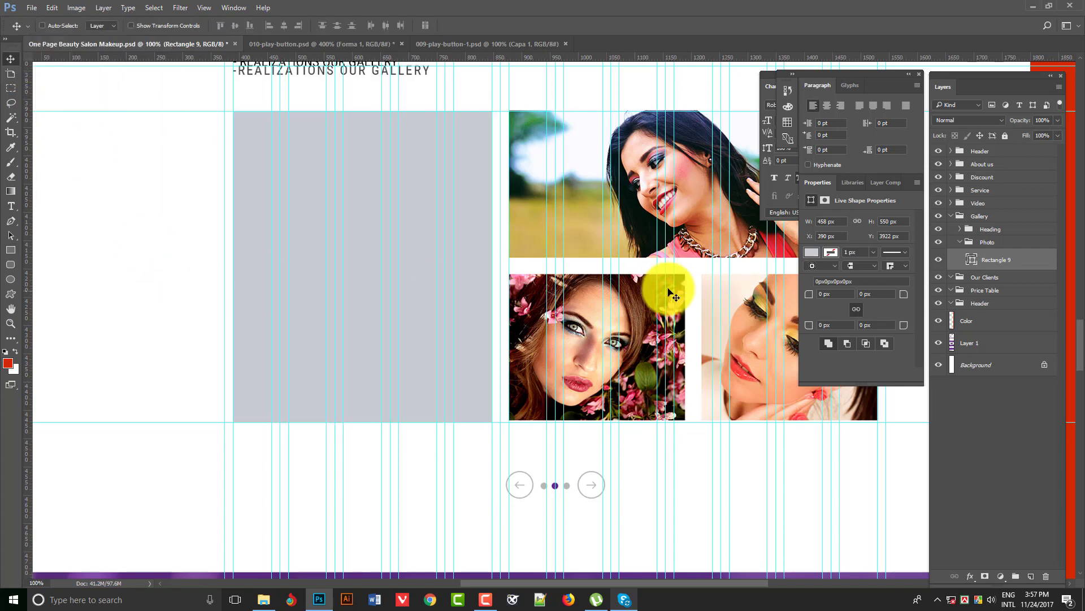
# - Duplicate the gray rectangle over the wide photo, placing its corner on the guides at X 878 px, Y 3922 px
pyautogui.moveTo(666, 271); pyautogui.dragTo(363, 301)
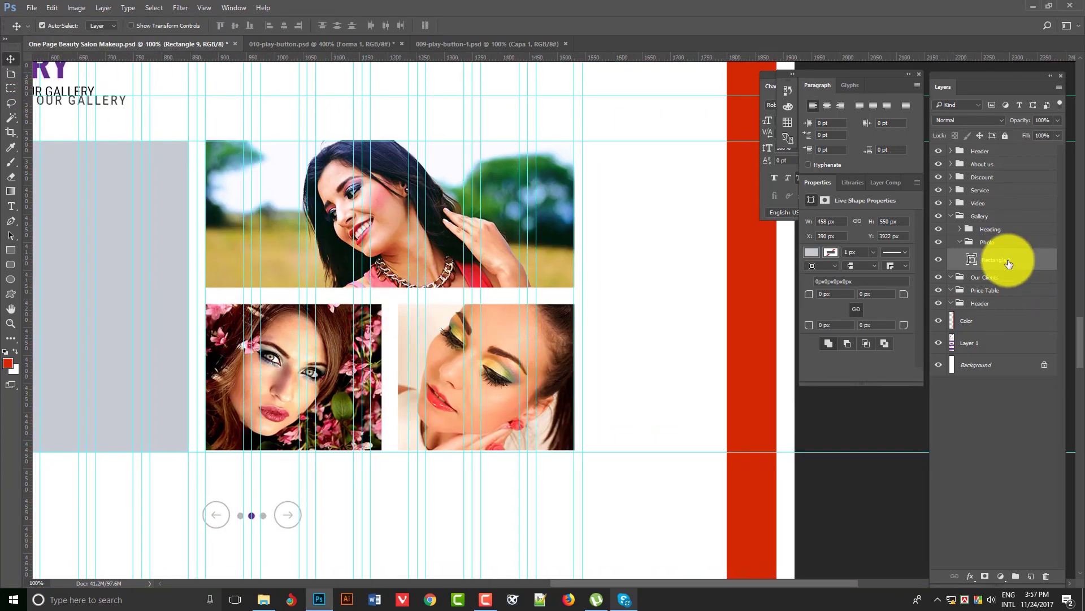
pyautogui.moveTo(109, 188); pyautogui.dragTo(381, 187)
pyautogui.keyDown('ctrl'); pyautogui.click(235, 167); pyautogui.keyUp('ctrl')
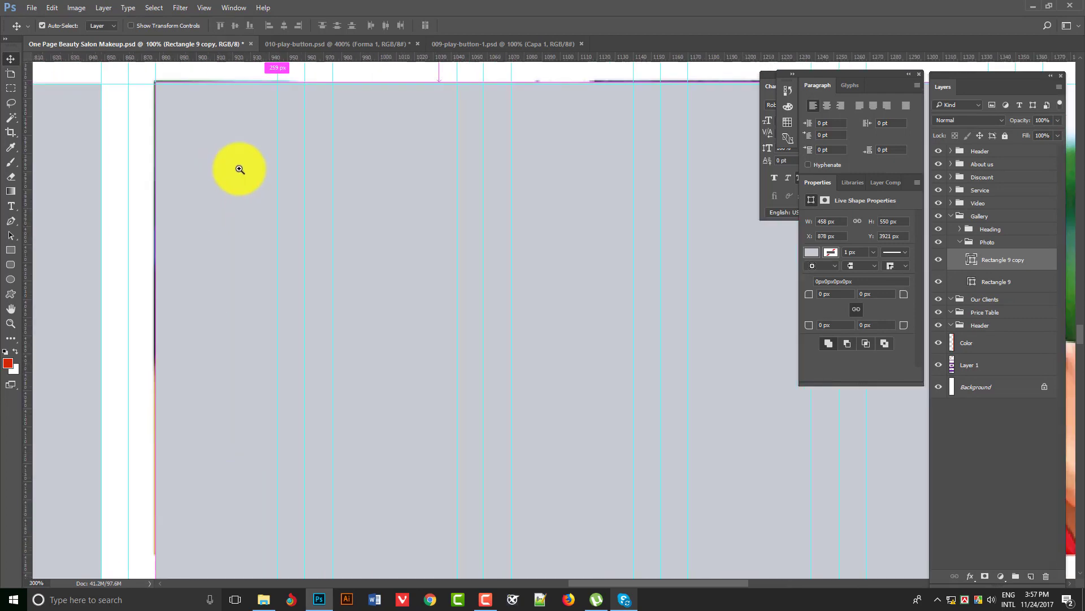
pyautogui.moveTo(239, 169); pyautogui.dragTo(363, 278)
pyautogui.keyDown('ctrl'); pyautogui.click(317, 212); pyautogui.keyUp('ctrl')
pyautogui.moveTo(254, 261); pyautogui.dragTo(587, 242)
pyautogui.click(438, 258)
pyautogui.keyDown('ctrl'); pyautogui.click(588, 244); pyautogui.keyUp('ctrl')
# - Transform the copied rectangle to 652 × 259 px so that it covers the wide photo
pyautogui.keyDown('ctrl'); pyautogui.keyDown('alt'); pyautogui.click(682, 362); pyautogui.keyUp('alt'); pyautogui.keyUp('ctrl')
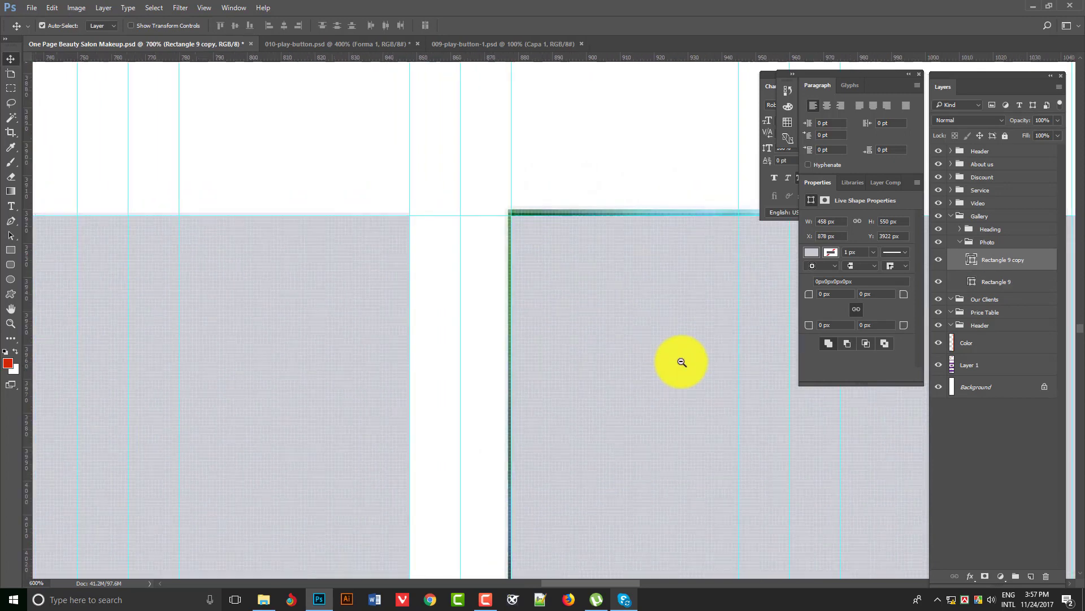
pyautogui.keyDown('ctrl'); pyautogui.keyDown('alt'); pyautogui.click(682, 362); pyautogui.keyUp('alt'); pyautogui.keyUp('ctrl')
pyautogui.keyDown('ctrl'); pyautogui.keyDown('alt'); pyautogui.click(682, 362); pyautogui.keyUp('alt'); pyautogui.keyUp('ctrl')
pyautogui.moveTo(730, 469); pyautogui.dragTo(63, 65)
pyautogui.keyDown('ctrl'); pyautogui.keyDown('alt'); pyautogui.click(596, 344); pyautogui.keyUp('alt'); pyautogui.keyUp('ctrl')
pyautogui.keyDown('ctrl'); pyautogui.keyDown('alt'); pyautogui.click(596, 344); pyautogui.keyUp('alt'); pyautogui.keyUp('ctrl')
pyautogui.moveTo(402, 315); pyautogui.dragTo(160, 101)
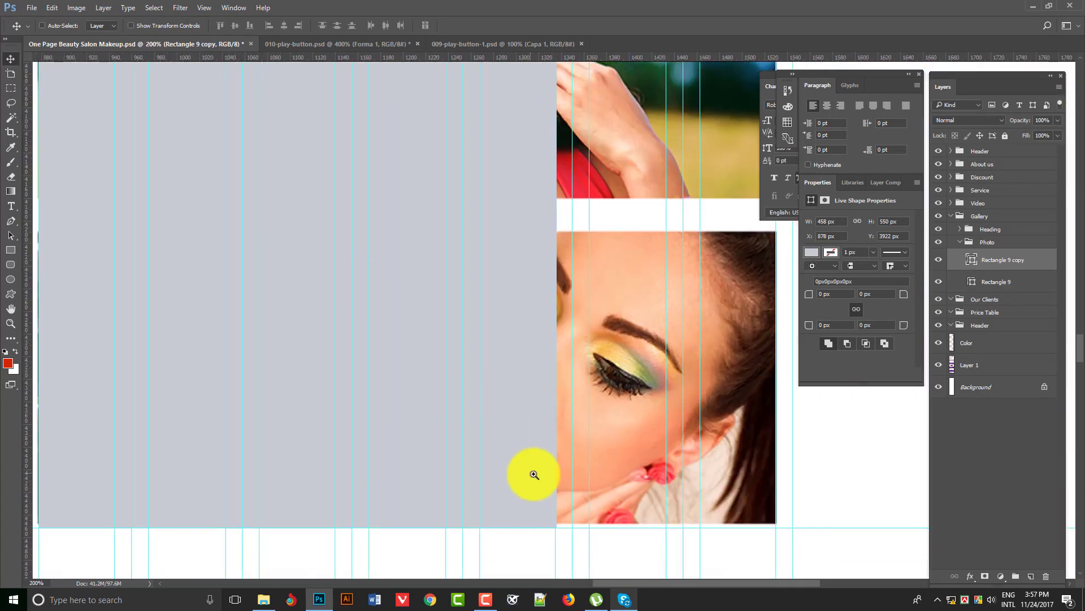
pyautogui.hotkey('ctrl', 't')
pyautogui.scroll(2, 626, 368)
pyautogui.moveTo(529, 292); pyautogui.dragTo(747, 296)
pyautogui.moveTo(386, 389); pyautogui.dragTo(569, 282)
pyautogui.moveTo(562, 499); pyautogui.dragTo(583, 125)
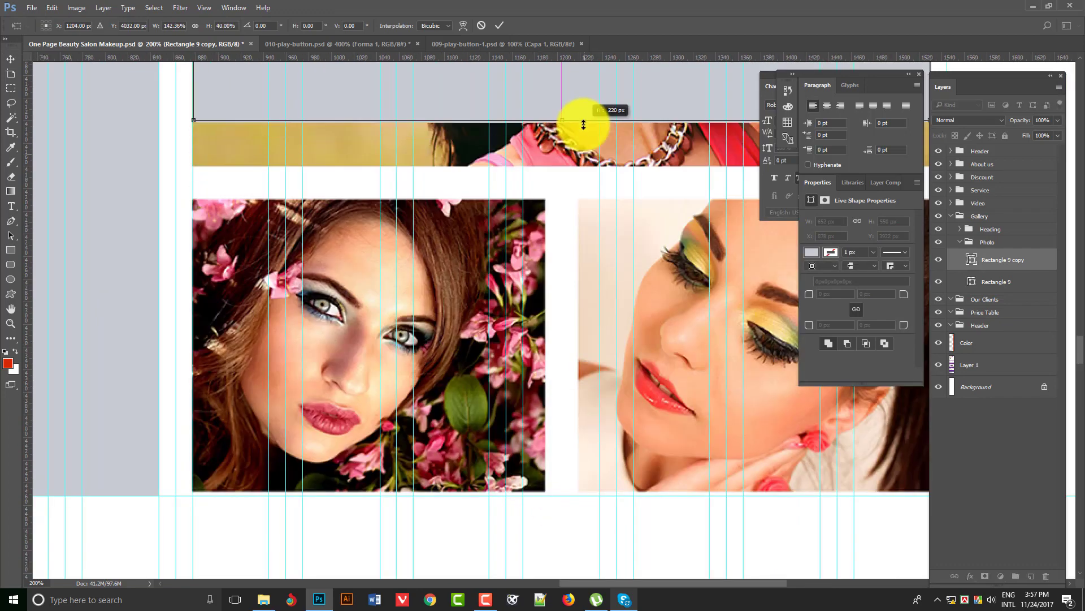
pyautogui.moveTo(542, 240); pyautogui.dragTo(491, 352)
pyautogui.moveTo(510, 233); pyautogui.dragTo(508, 280)
pyautogui.press('Return')
# - Duplicate the wide rectangle over the two lower photos and rest its bottom edge on the lower guide
pyautogui.moveTo(536, 187); pyautogui.dragTo(518, 498)
pyautogui.moveTo(384, 396); pyautogui.dragTo(385, 375)
pyautogui.moveTo(384, 488); pyautogui.dragTo(467, 120)
pyautogui.keyDown('ctrl'); pyautogui.click(275, 230); pyautogui.keyUp('ctrl')
pyautogui.keyDown('ctrl'); pyautogui.click(276, 231); pyautogui.keyUp('ctrl')
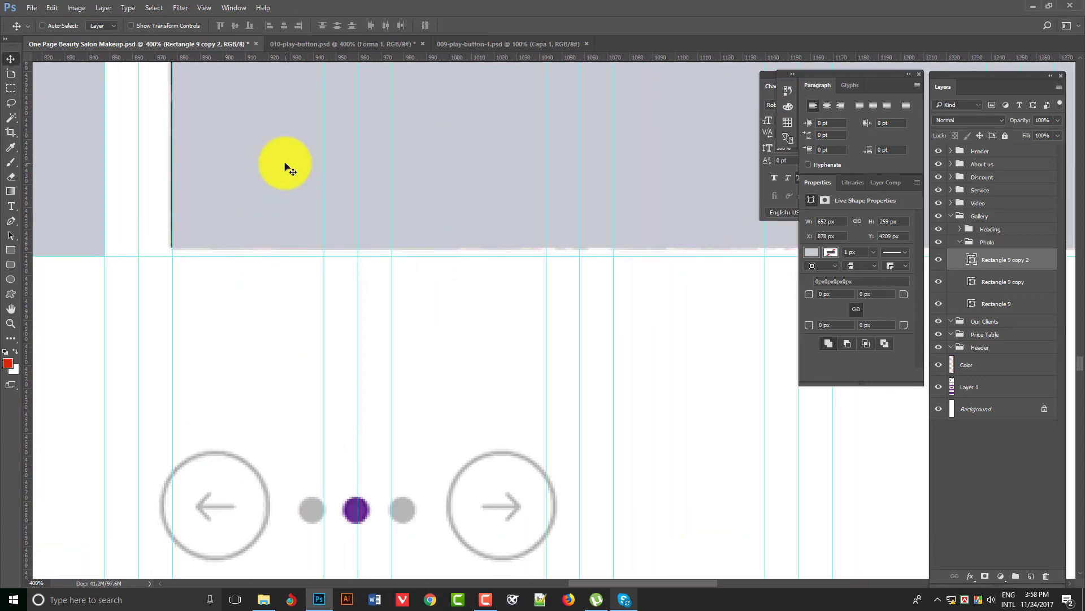
pyautogui.moveTo(285, 163); pyautogui.dragTo(284, 172)
# - Narrow the lower rectangle to 313 px from its right side so it covers only the flower-portrait photo
pyautogui.keyDown('alt'); pyautogui.click(476, 197); pyautogui.keyUp('alt')
pyautogui.moveTo(476, 198); pyautogui.dragTo(543, 273)
pyautogui.keyDown('alt'); pyautogui.click(620, 405); pyautogui.keyUp('alt')
pyautogui.keyDown('alt'); pyautogui.click(620, 405); pyautogui.keyUp('alt')
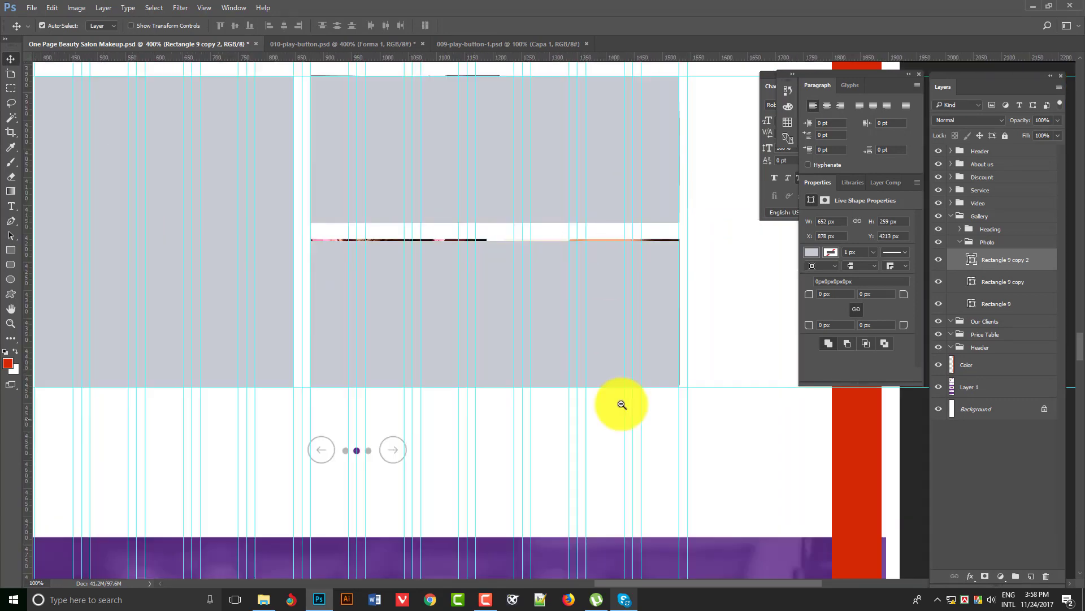
pyautogui.hotkey('ctrl', 't')
pyautogui.keyDown('ctrl'); pyautogui.click(513, 317); pyautogui.keyUp('ctrl')
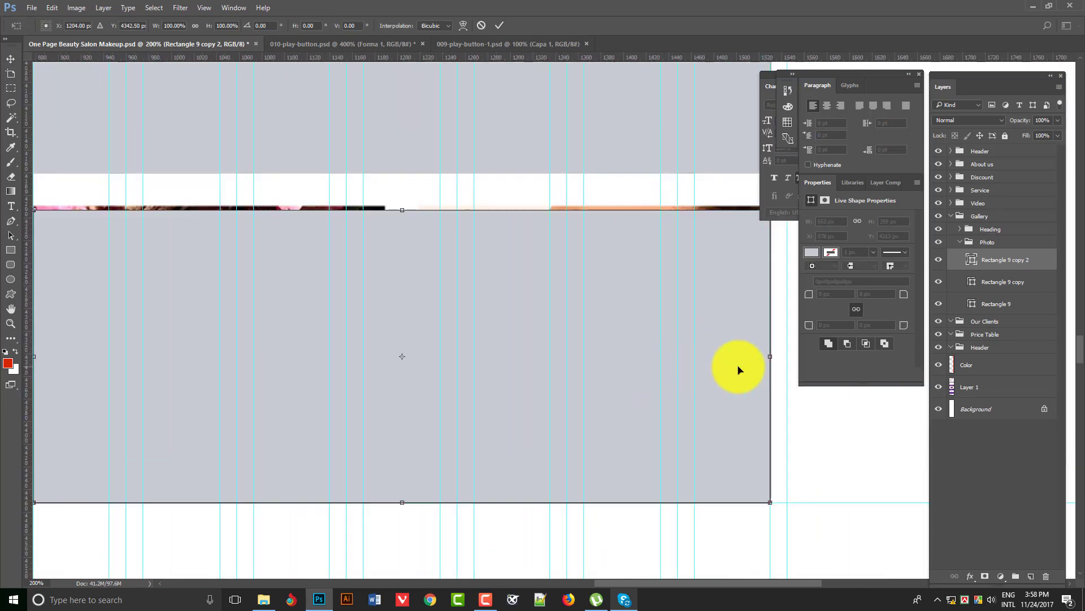
pyautogui.moveTo(767, 354); pyautogui.dragTo(385, 323)
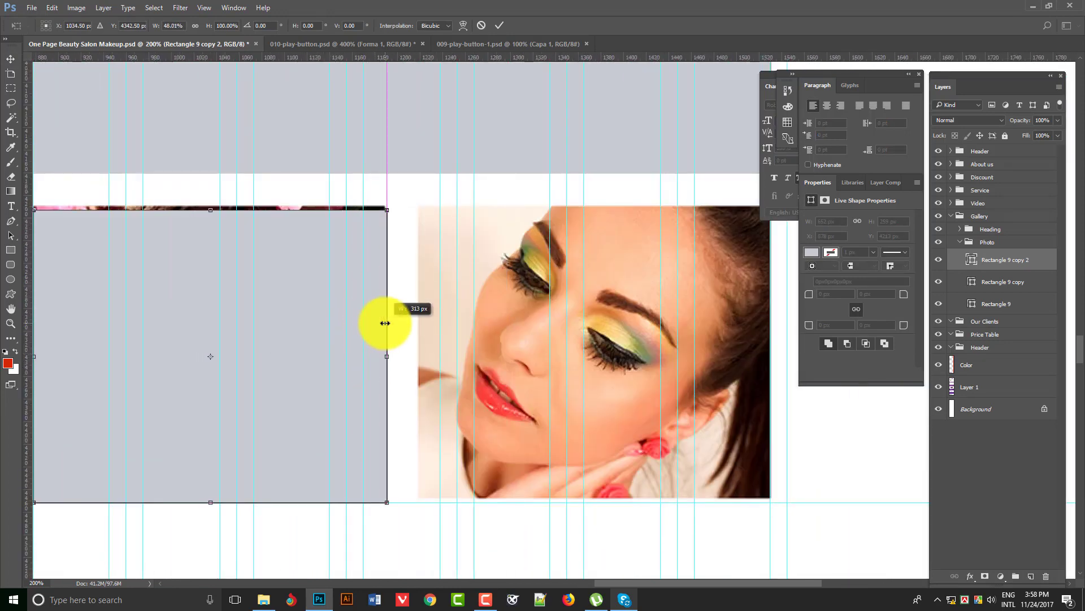
pyautogui.moveTo(330, 358); pyautogui.dragTo(446, 356)
pyautogui.press('Return')
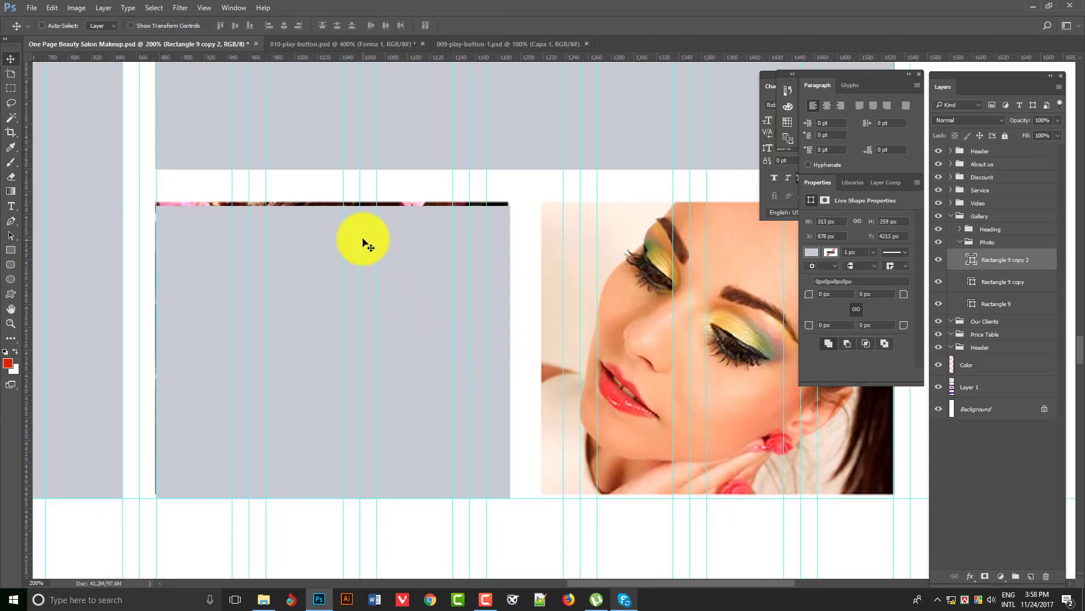
# - Marquee a 28 px square across the gap between the lower photos and move it directly beneath the wide rectangle
pyautogui.click(11, 89)
pyautogui.keyDown('ctrl'); pyautogui.click(293, 150); pyautogui.keyUp('ctrl')
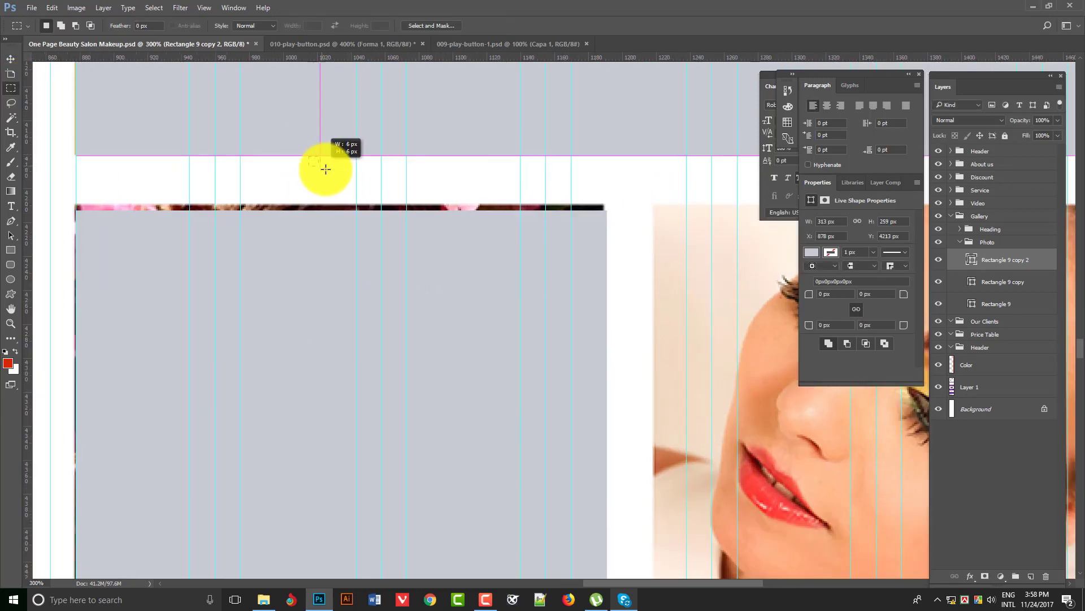
pyautogui.moveTo(326, 169); pyautogui.dragTo(373, 210)
pyautogui.moveTo(340, 177); pyautogui.dragTo(618, 281)
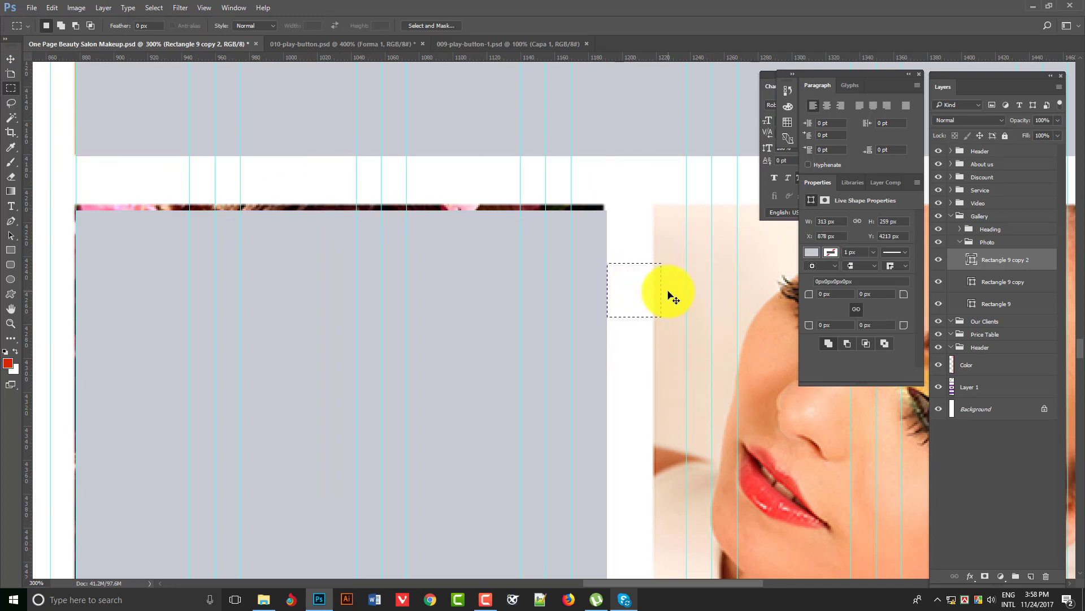
pyautogui.moveTo(608, 256); pyautogui.dragTo(652, 325)
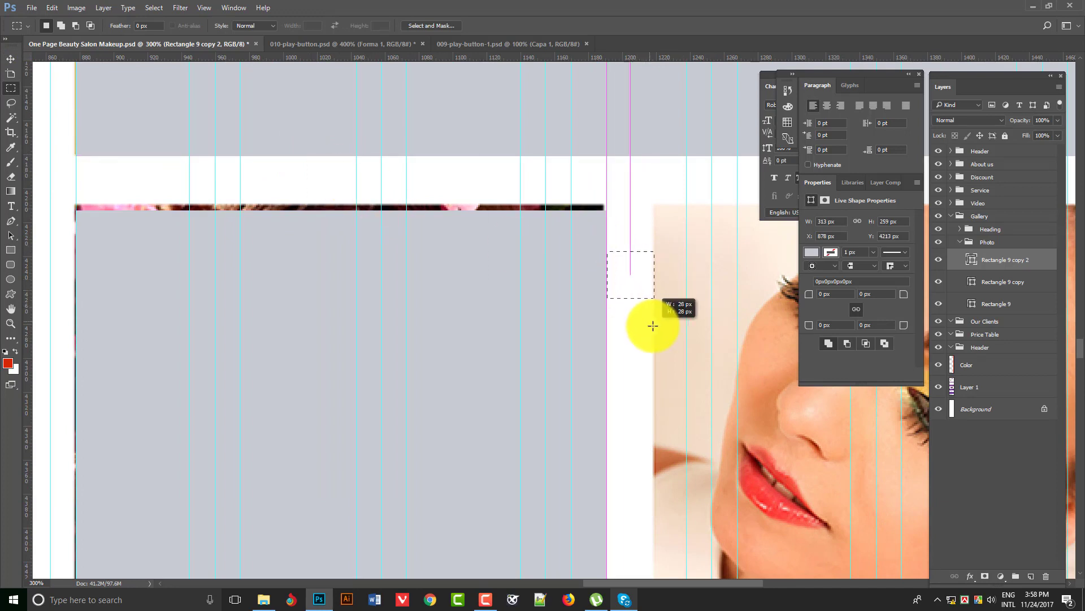
pyautogui.moveTo(636, 277); pyautogui.dragTo(467, 176)
pyautogui.press('v')
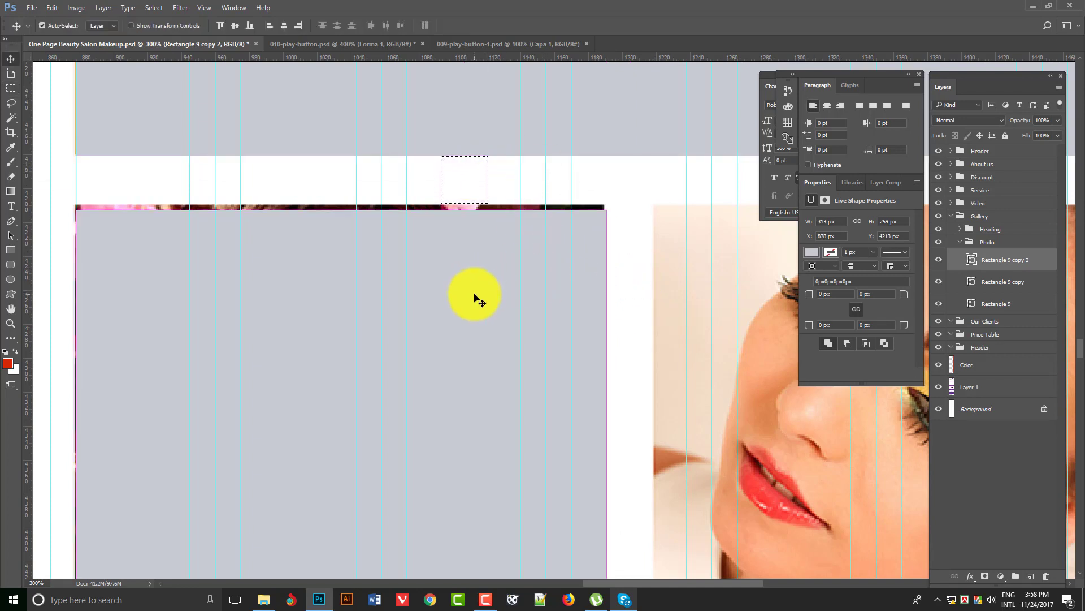
pyautogui.hotkey('ctrl', 't')
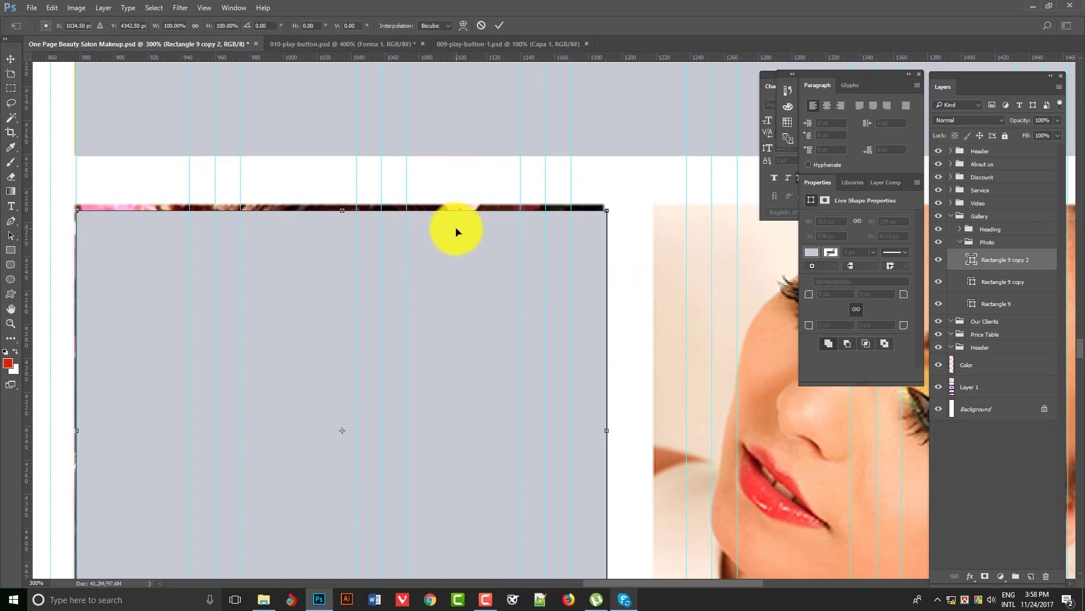
pyautogui.press('Return')
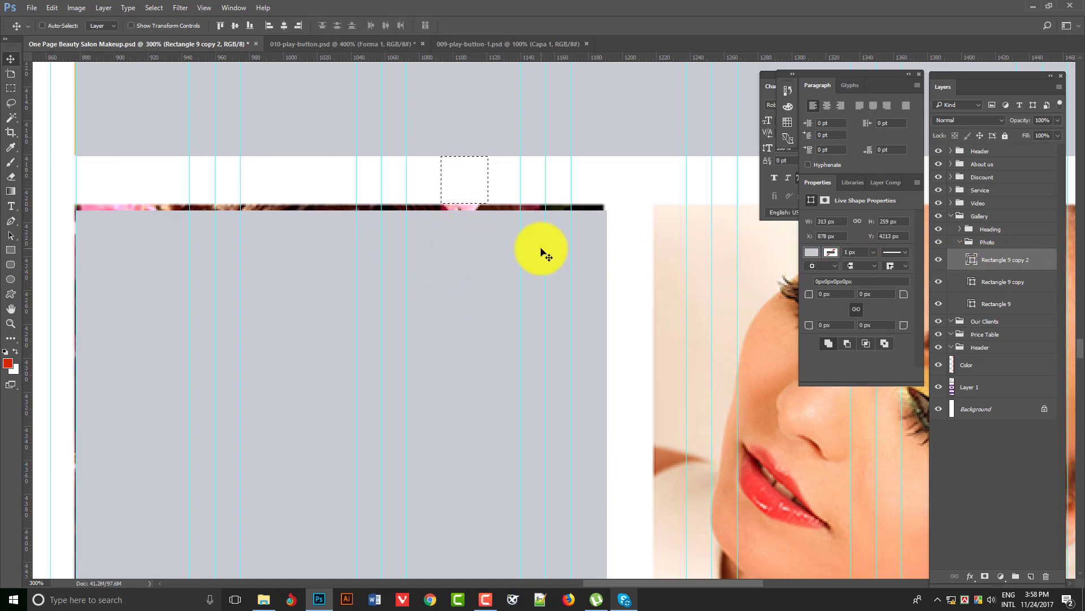
# - Place horizontal guides at the marquee's bottom and top edges, and stretch the lower rectangle's top edge up to the guide at 4209 px
pyautogui.moveTo(447, 58); pyautogui.dragTo(456, 202)
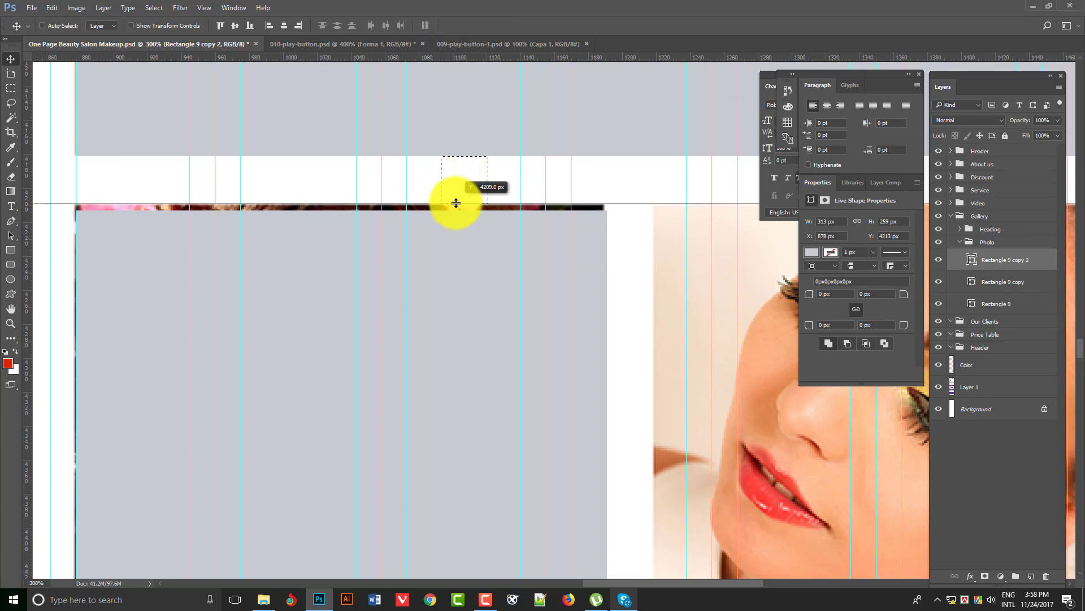
pyautogui.moveTo(486, 58); pyautogui.dragTo(460, 156)
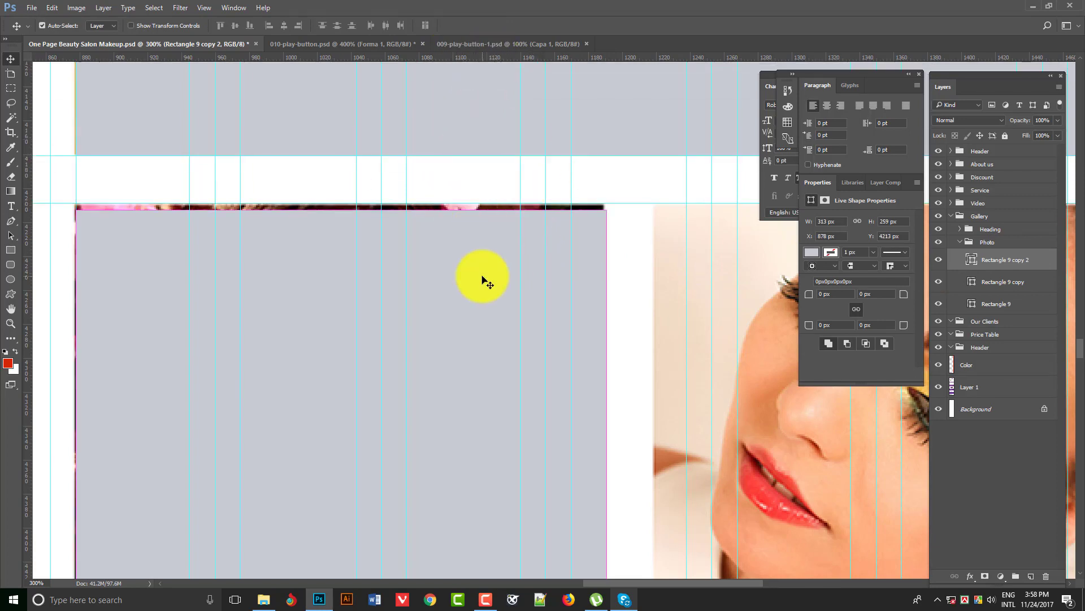
pyautogui.hotkey('ctrl', 't')
pyautogui.moveTo(342, 212); pyautogui.dragTo(344, 203)
pyautogui.press('Return')
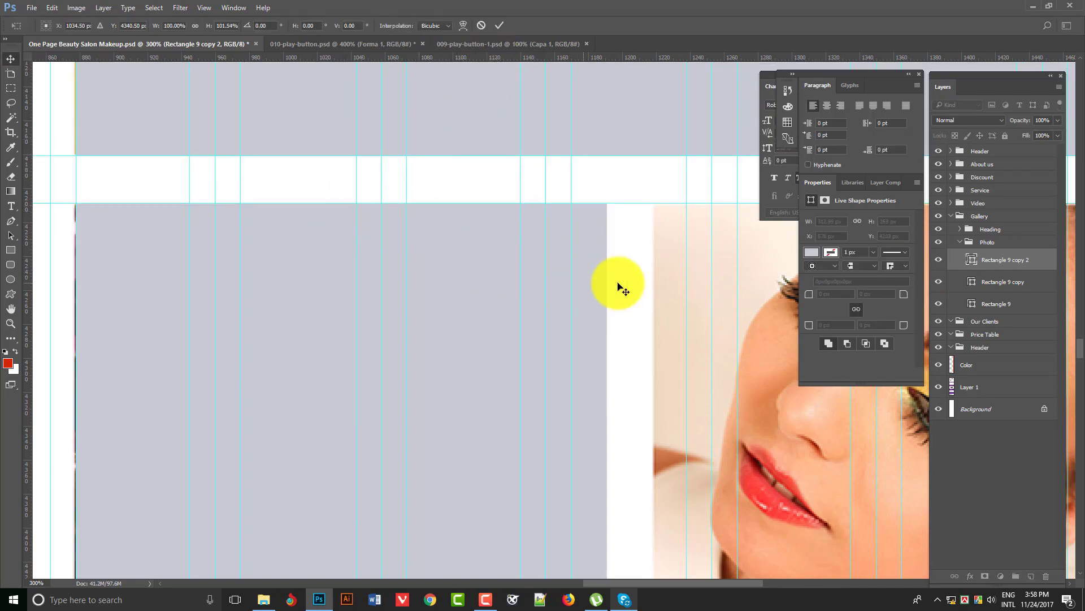
# - Duplicate the lower rectangle over the remaining photo at X 1217 px, flush with the wide rectangle's right edge, and save the document
pyautogui.moveTo(402, 303); pyautogui.dragTo(388, 300)
pyautogui.hotkey('ctrl', 'j')
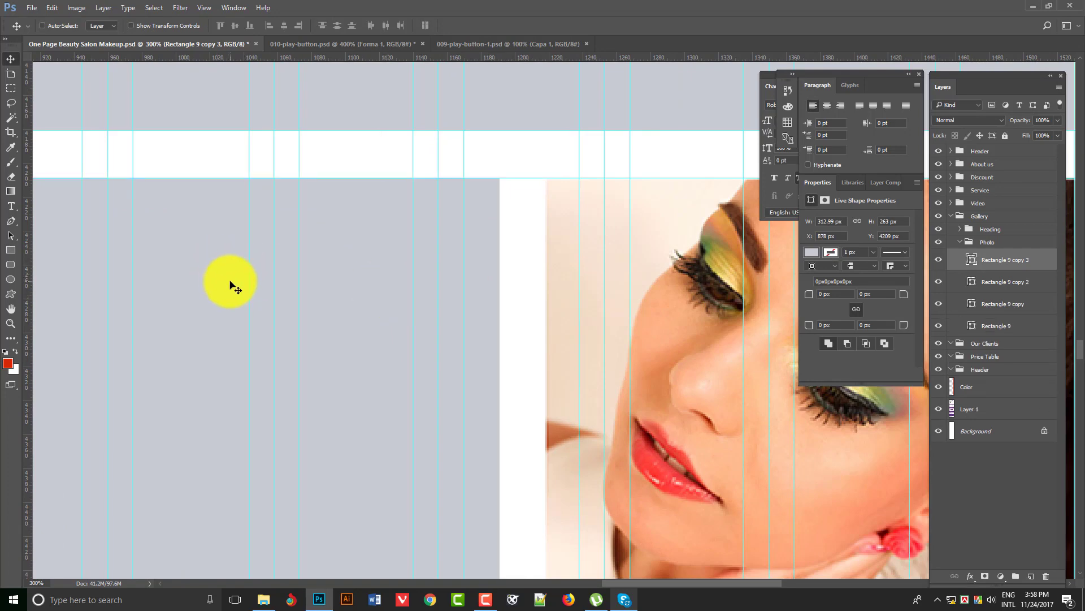
pyautogui.moveTo(232, 285); pyautogui.dragTo(742, 300)
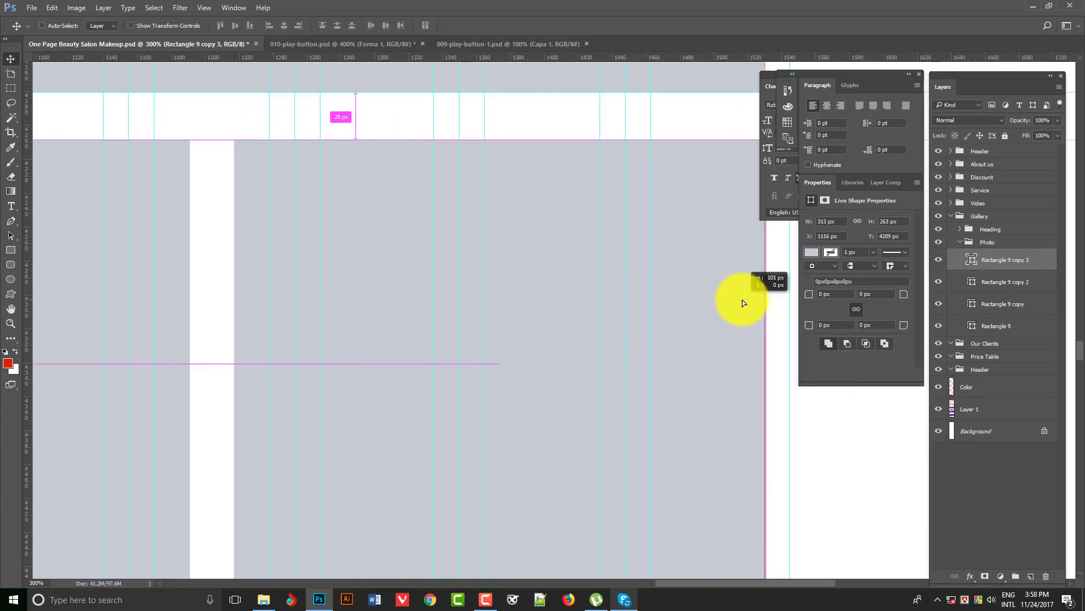
pyautogui.hotkey('ctrl', '-')
pyautogui.hotkey('ctrl', 's')
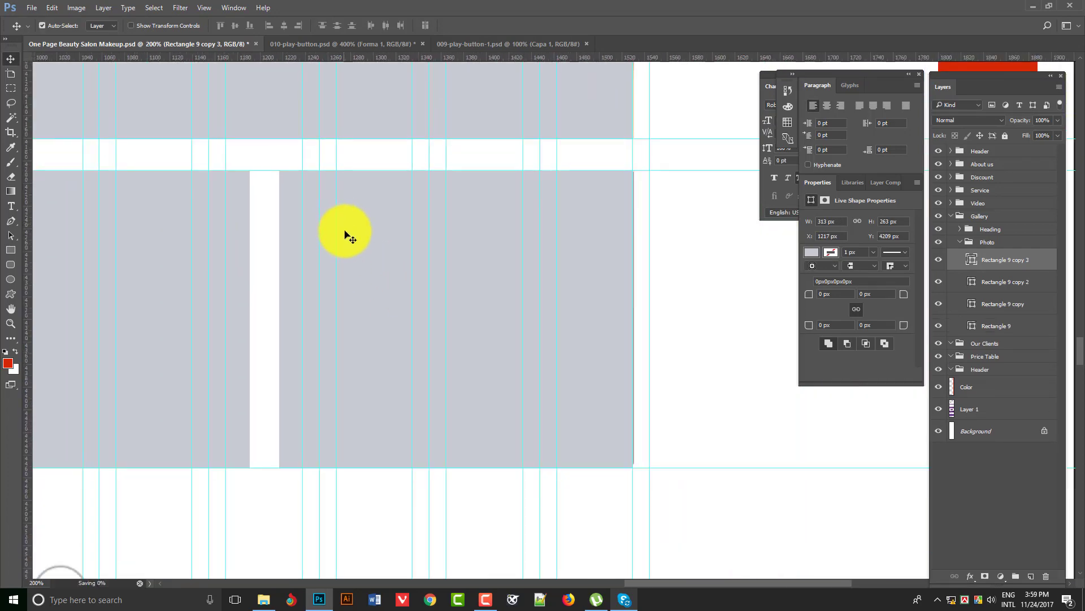
pyautogui.hotkey('ctrl', '-')
pyautogui.hotkey('ctrl', '-')
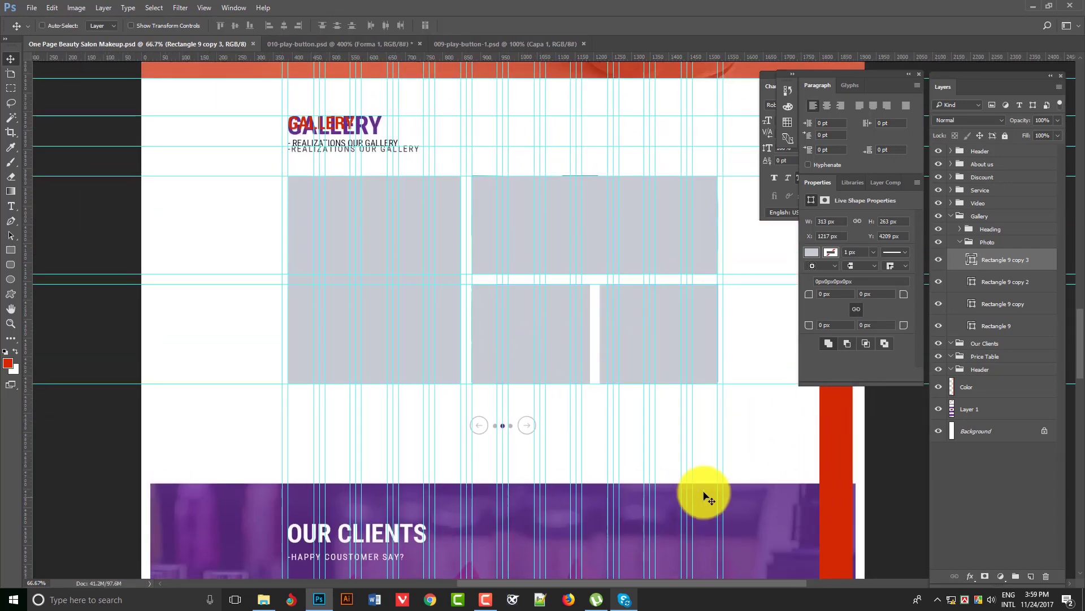
pyautogui.click(486, 599)
pyautogui.click(487, 598)
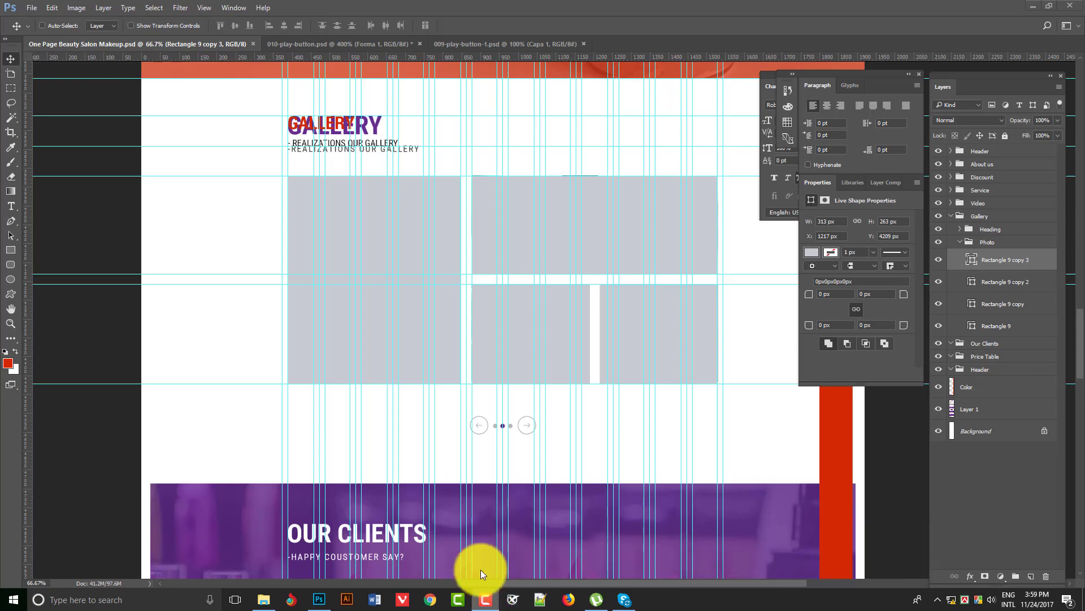
pyautogui.scroll(1, 399, 249)
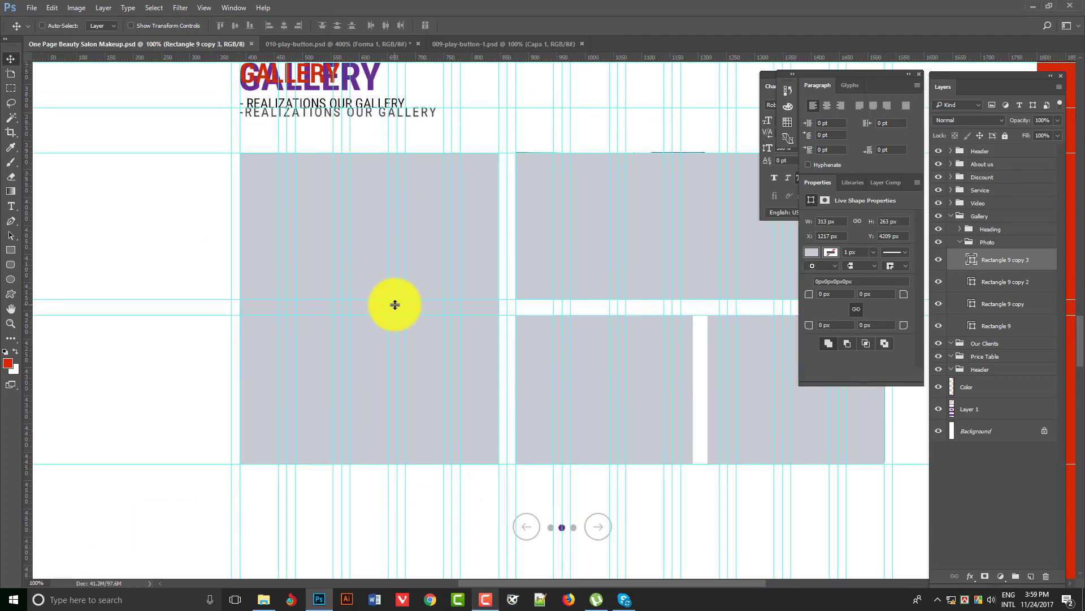
pyautogui.click(487, 598)
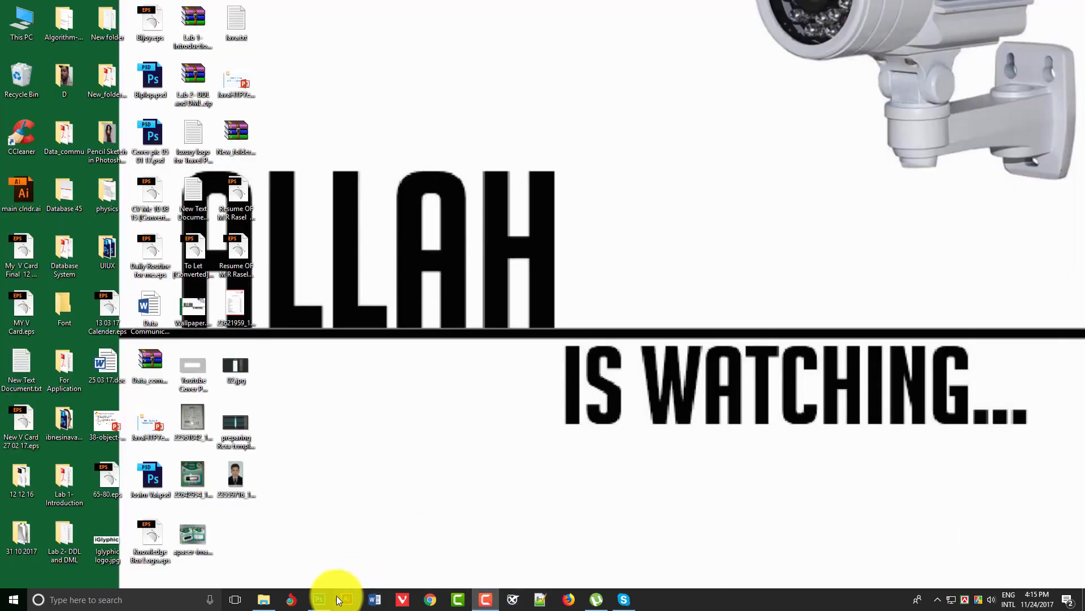
pyautogui.click(320, 598)
# - Hide and show the lower-right gray rectangle to check the photo beneath it
pyautogui.moveTo(596, 325); pyautogui.dragTo(416, 255)
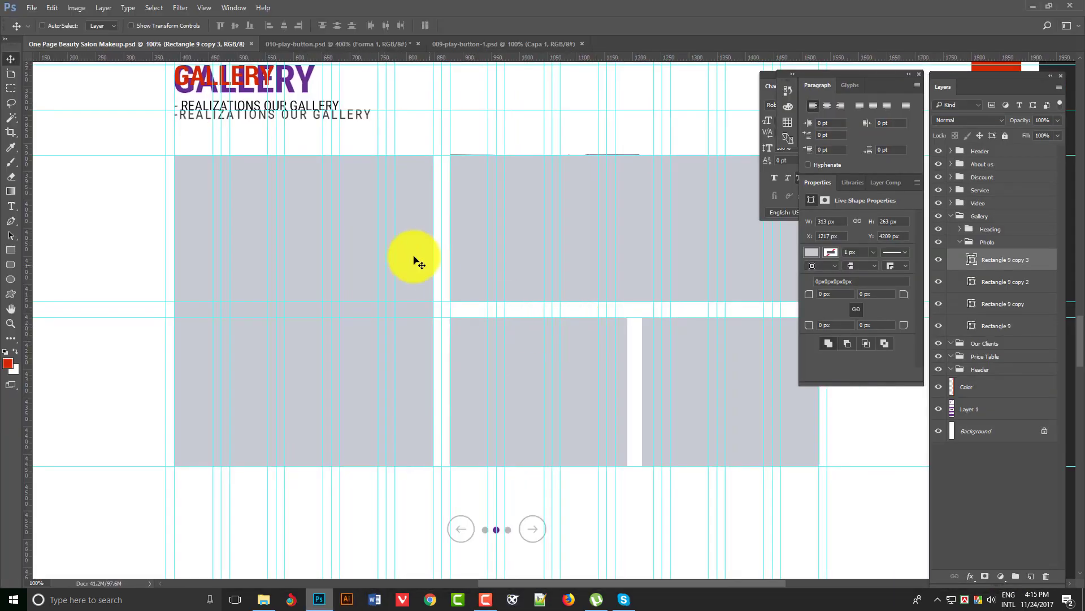
pyautogui.click(939, 259)
pyautogui.click(939, 260)
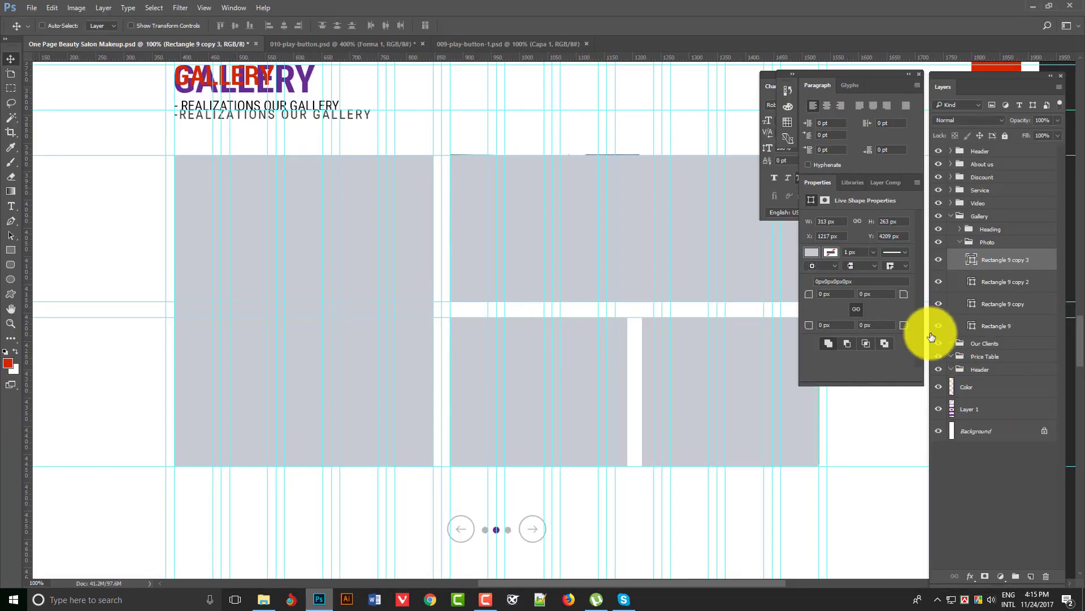
# - Hide and show each of the two lower gray rectangles to compare them with the photos beneath
pyautogui.click(935, 259)
pyautogui.click(937, 260)
pyautogui.click(940, 280)
pyautogui.click(939, 280)
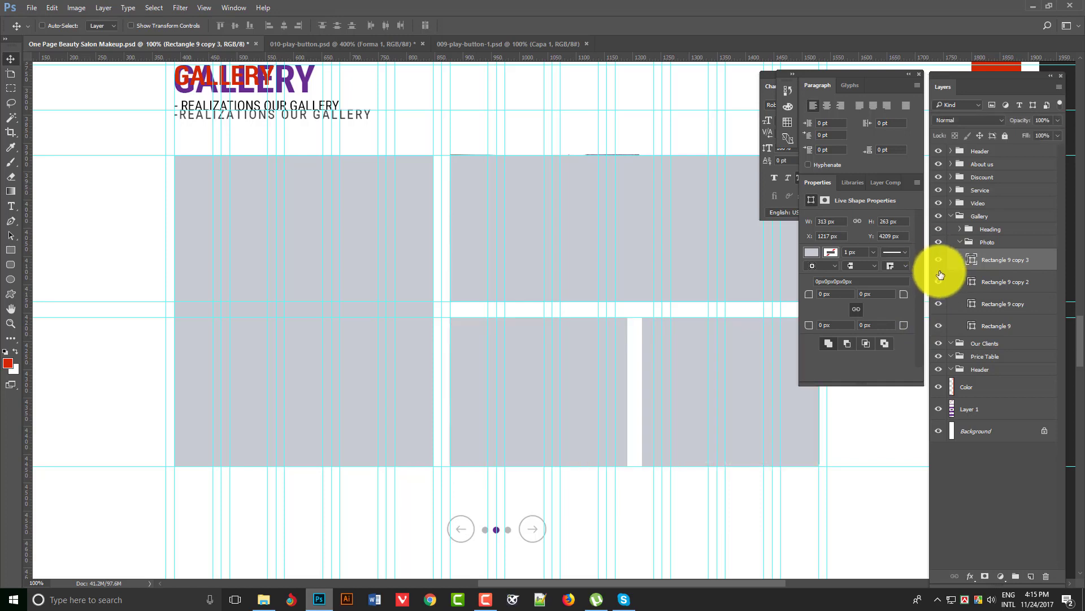
# - Convert the lower-right gray rectangle to a smart object and open its contents
pyautogui.rightClick(984, 261)
pyautogui.click(977, 262)
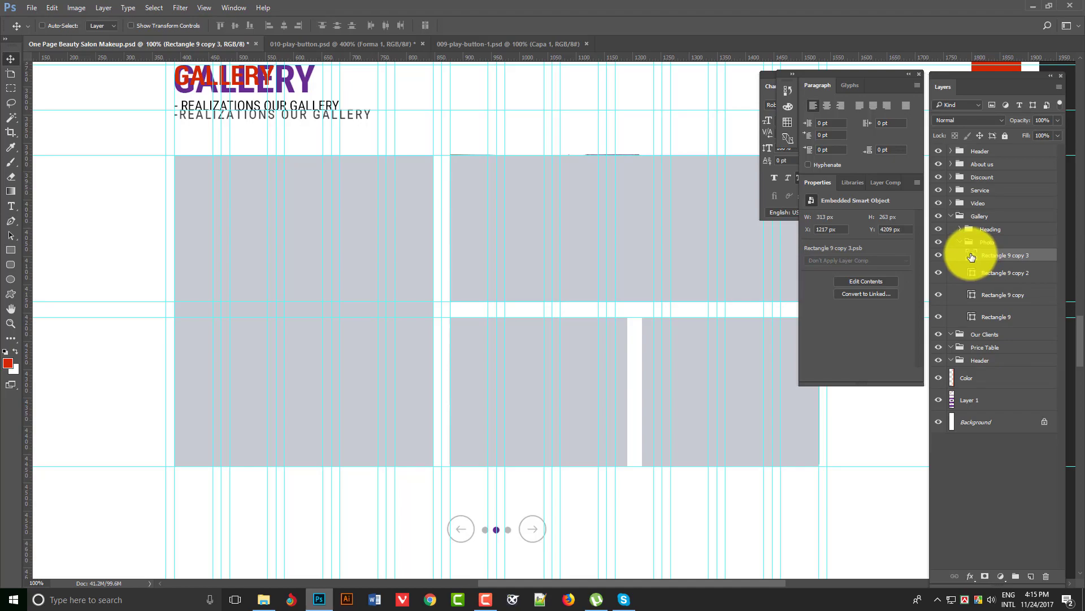
pyautogui.doubleClick(971, 257)
# - Open girl-1828536_1920.jpg from the project's Images folder, cut its picture and close the file without saving
pyautogui.hotkey('ctrl', 'o')
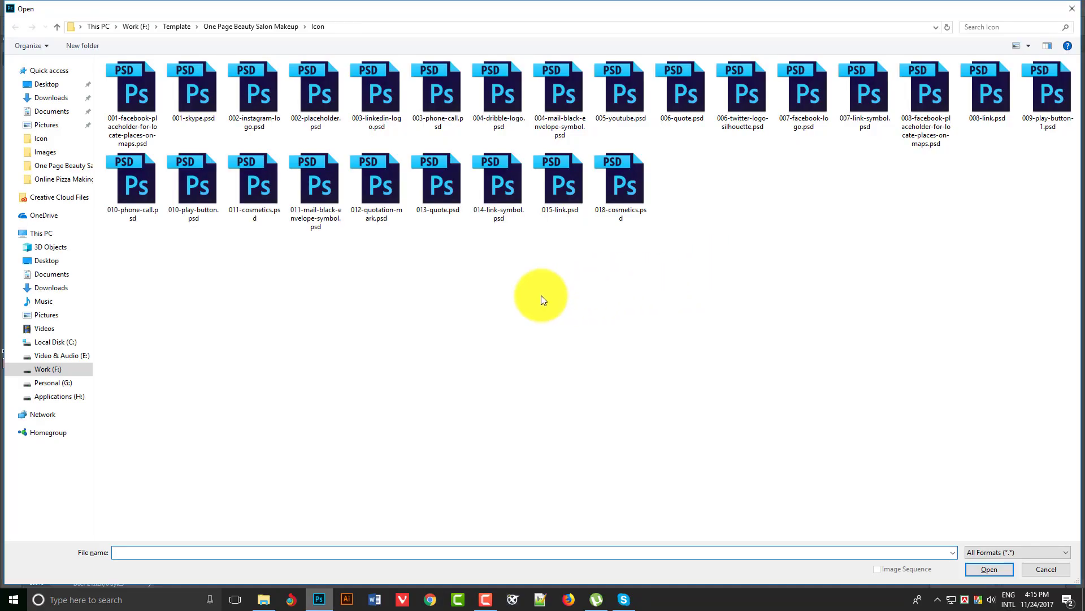
pyautogui.hotkey('alt', 'Up')
pyautogui.doubleClick(181, 90)
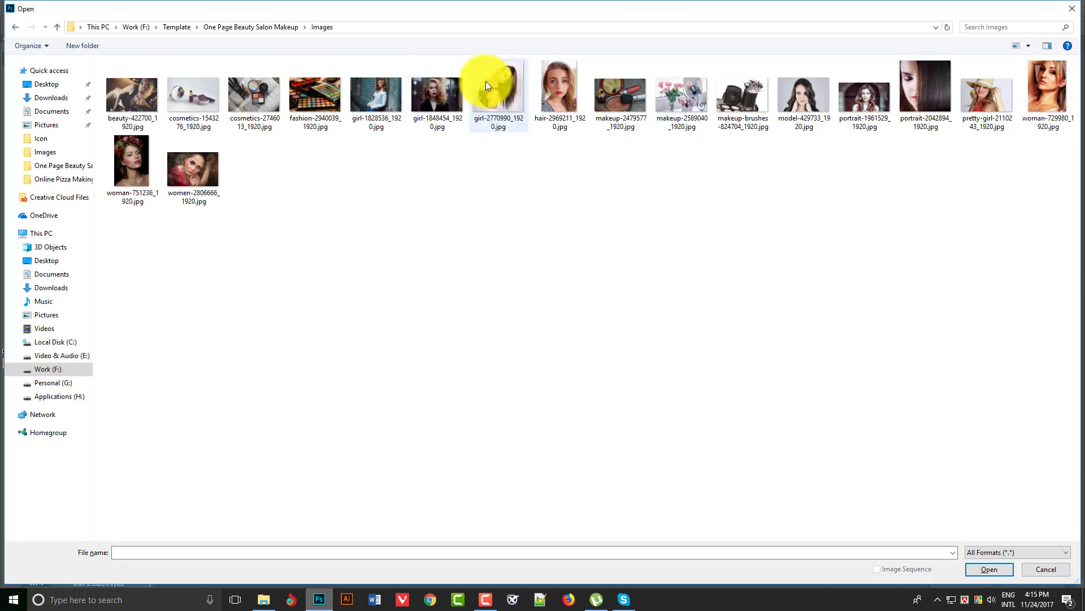
pyautogui.doubleClick(385, 91)
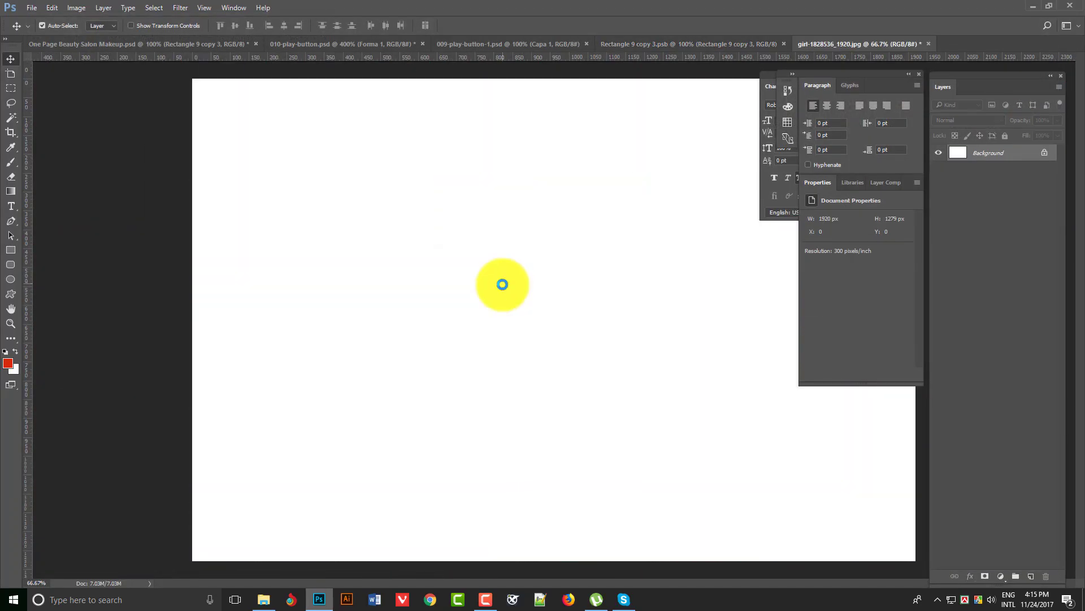
pyautogui.hotkey('ctrl', 'w')
pyautogui.click(592, 225)
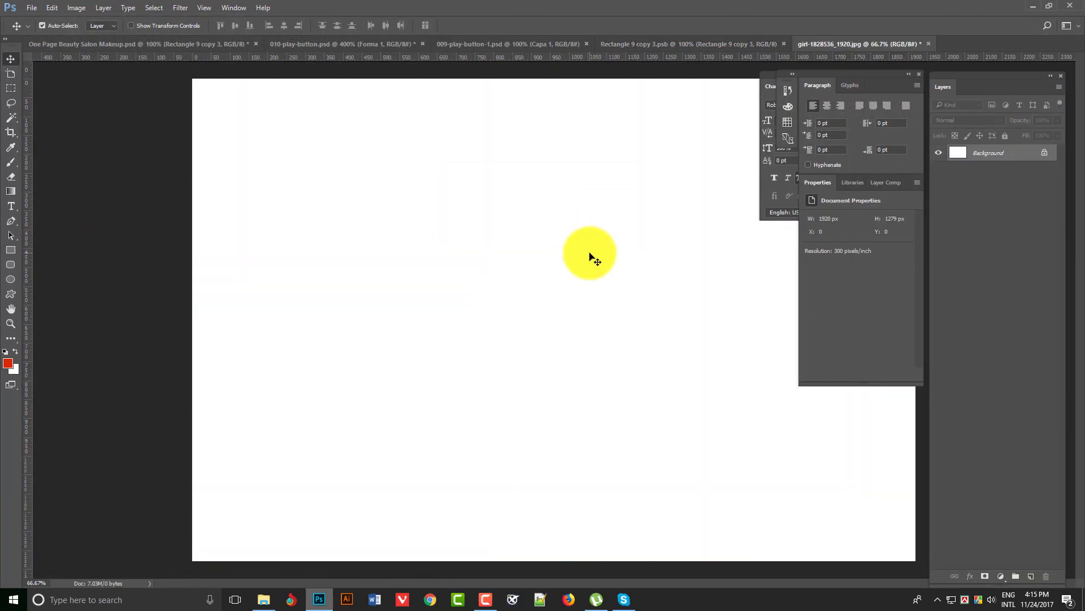
pyautogui.hotkey('ctrl', 'w')
pyautogui.click(557, 232)
# - Cut the picture from girl-1848454_1920.jpg, close that file without saving, and paste it into the lower-right rectangle's contents
pyautogui.hotkey('ctrl', 'o')
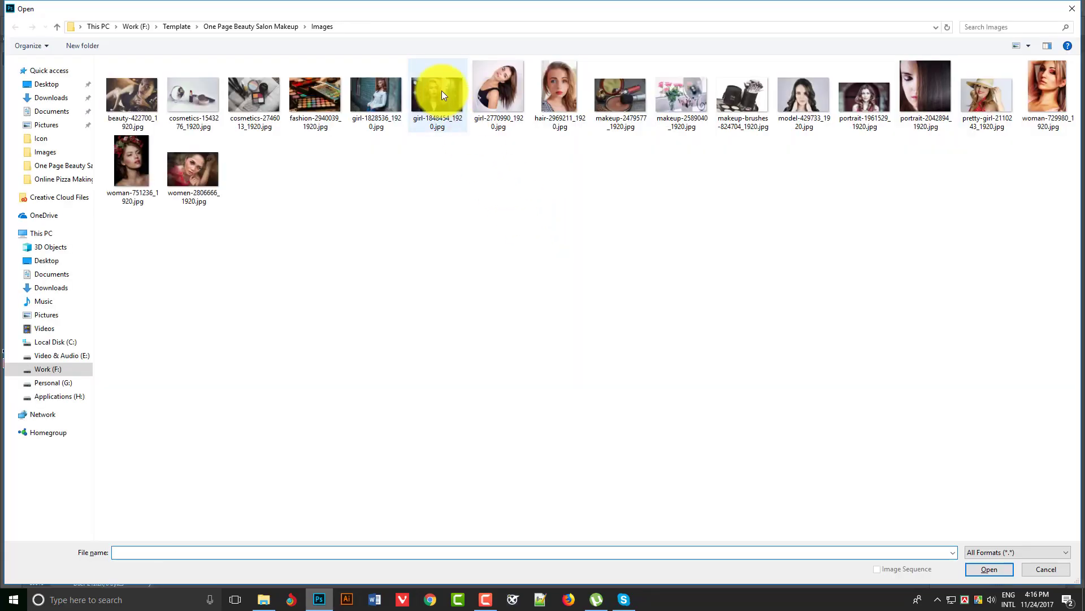
pyautogui.doubleClick(442, 91)
pyautogui.hotkey('ctrl', 'w')
pyautogui.click(561, 225)
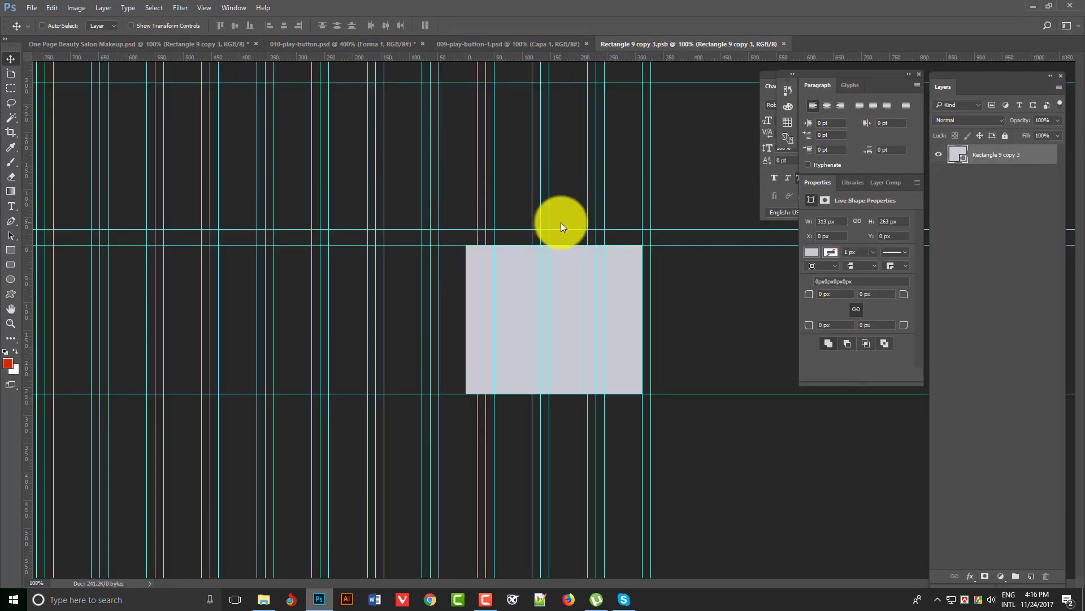
pyautogui.hotkey('ctrl', 'v')
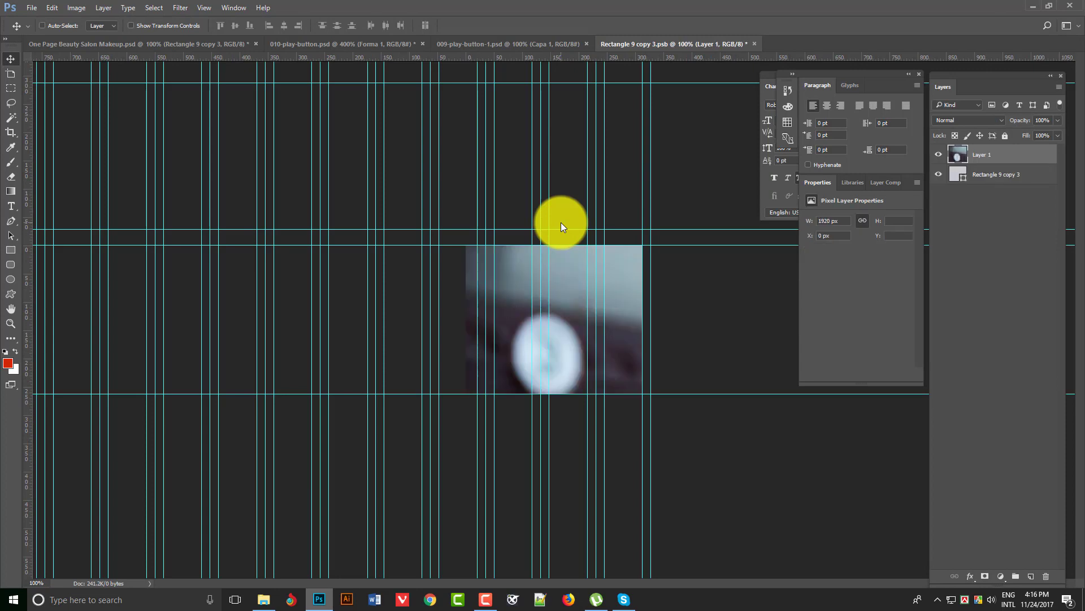
# - Scale down and position the red-haired woman's photo to fill the small canvas, and save and close the smart object
pyautogui.hotkey('ctrl', 't')
pyautogui.moveTo(478, 248); pyautogui.dragTo(419, 250)
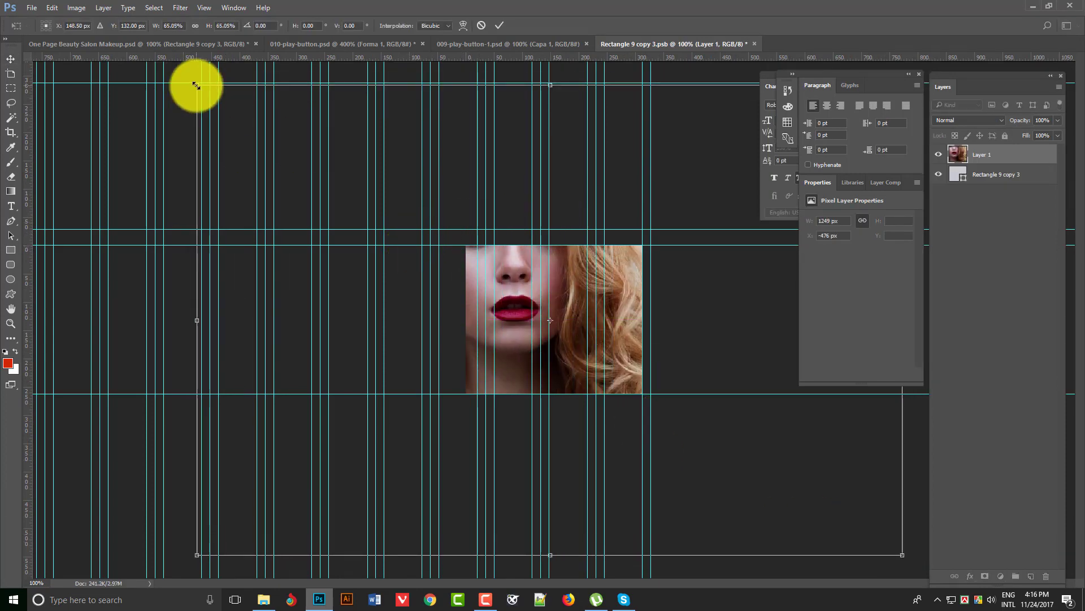
pyautogui.moveTo(196, 86); pyautogui.dragTo(375, 242)
pyautogui.press('Return')
pyautogui.moveTo(615, 323); pyautogui.dragTo(633, 323)
pyautogui.hotkey('ctrl', 'w')
pyautogui.press('Return')
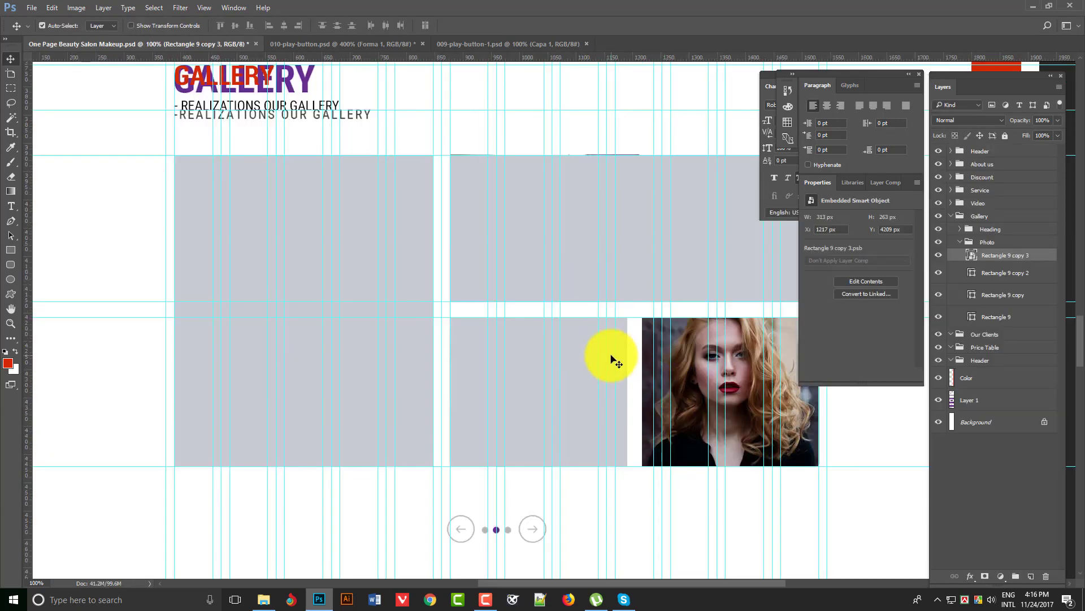
# - Convert the gray rectangle beside the red-haired woman's photo to a smart object and open its contents
pyautogui.click(615, 360)
pyautogui.rightClick(1035, 274)
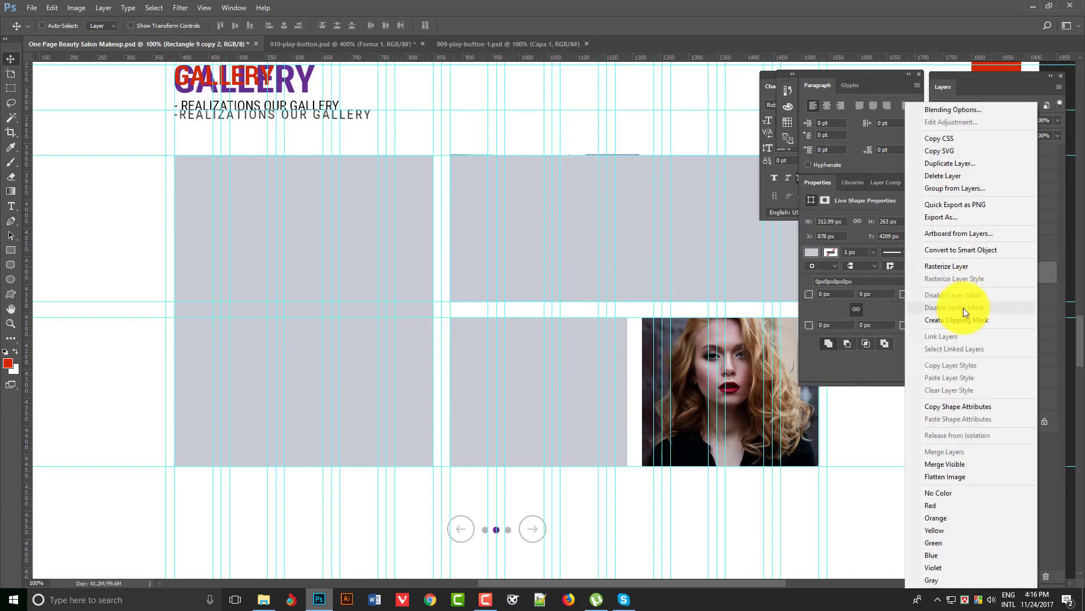
pyautogui.click(974, 252)
pyautogui.doubleClick(974, 272)
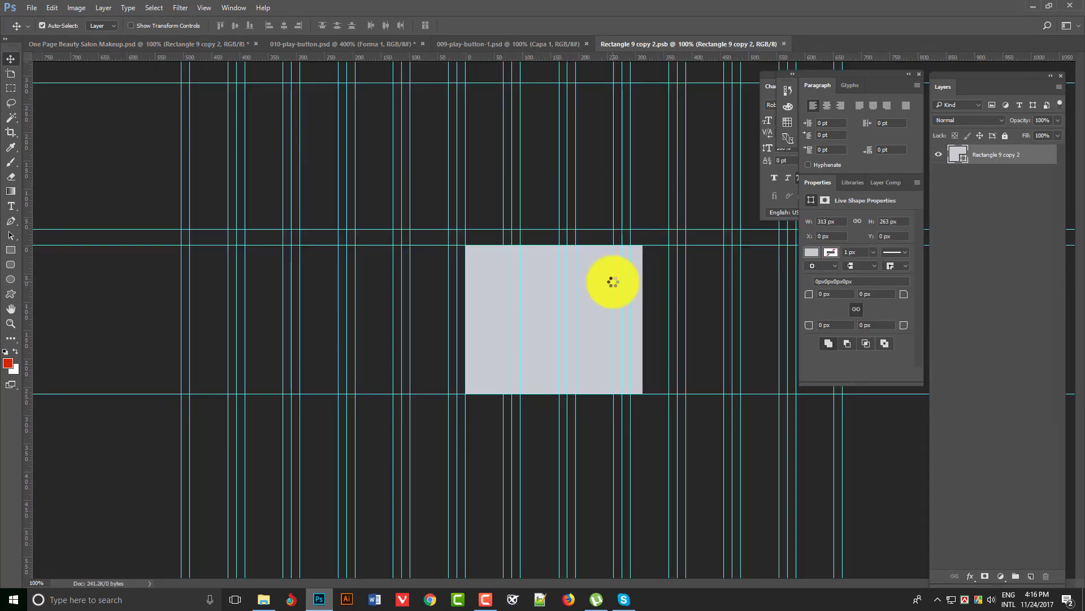
# - Cut the picture from portrait-1961529_1920.jpg, close that file without saving, and paste it into the rectangle's contents
pyautogui.hotkey('ctrl', 'o')
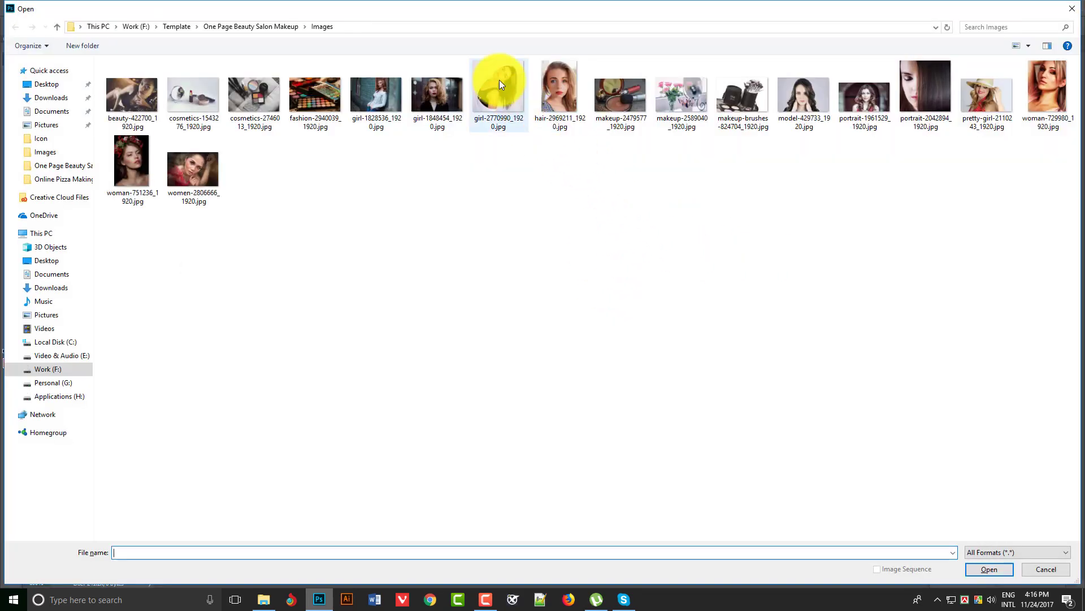
pyautogui.doubleClick(867, 98)
pyautogui.hotkey('ctrl', 'w')
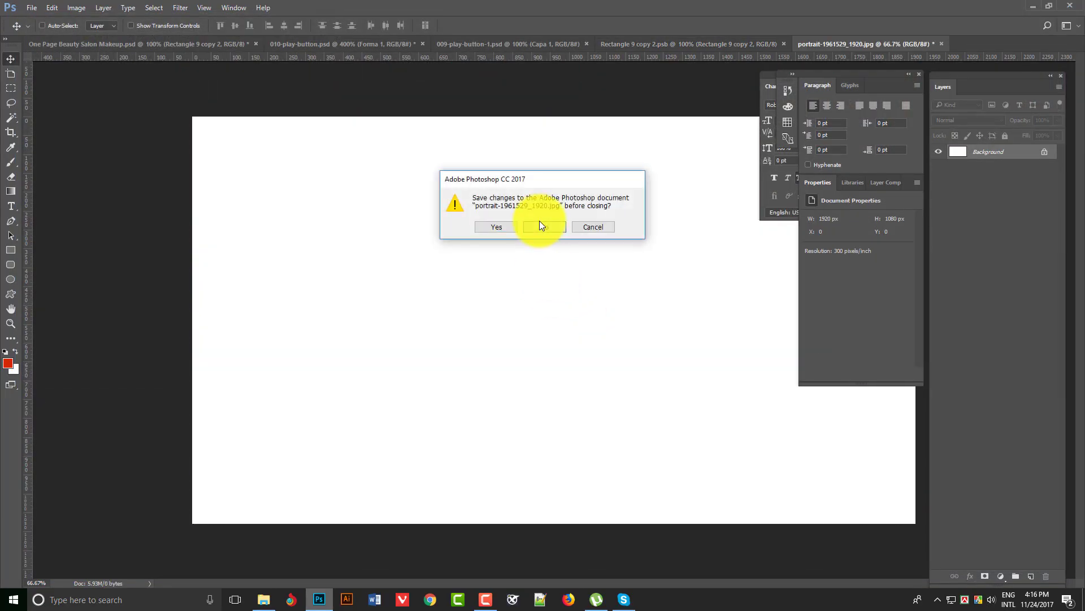
pyautogui.click(540, 225)
pyautogui.hotkey('ctrl', 'v')
# - Scale the portrait to about 637 px wide, center the face in the canvas, and save and close the smart object
pyautogui.moveTo(612, 321); pyautogui.dragTo(290, 175)
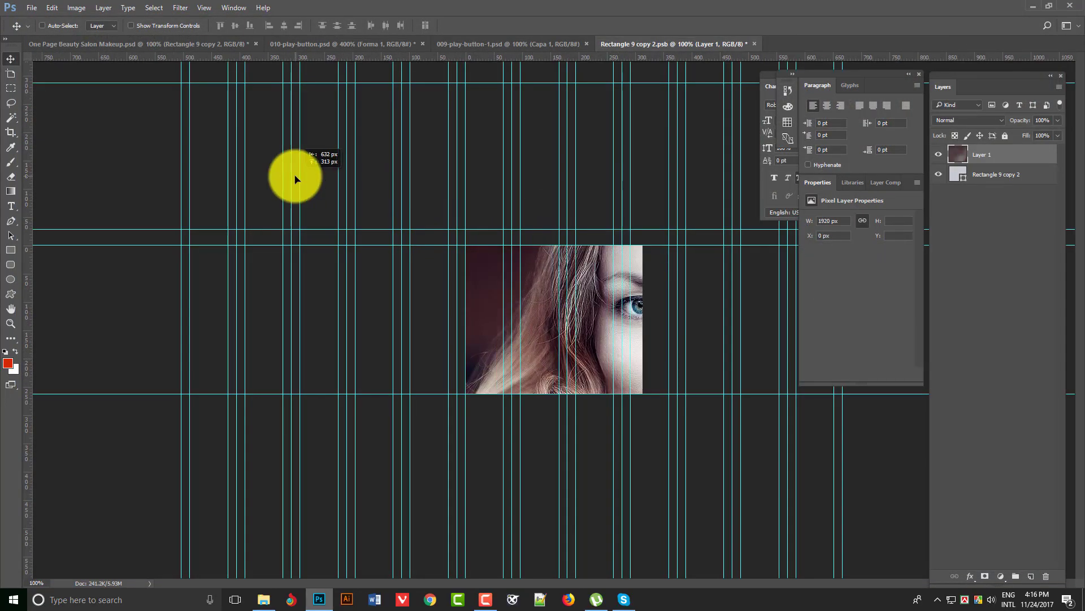
pyautogui.hotkey('ctrl', 't')
pyautogui.moveTo(110, 67); pyautogui.dragTo(411, 319)
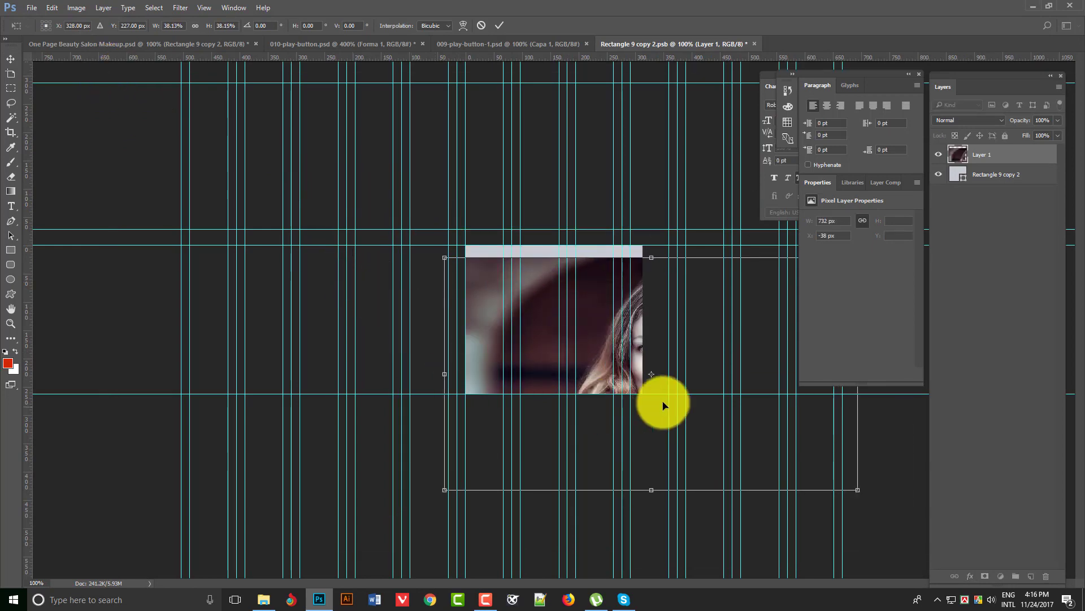
pyautogui.moveTo(651, 328); pyautogui.dragTo(552, 305)
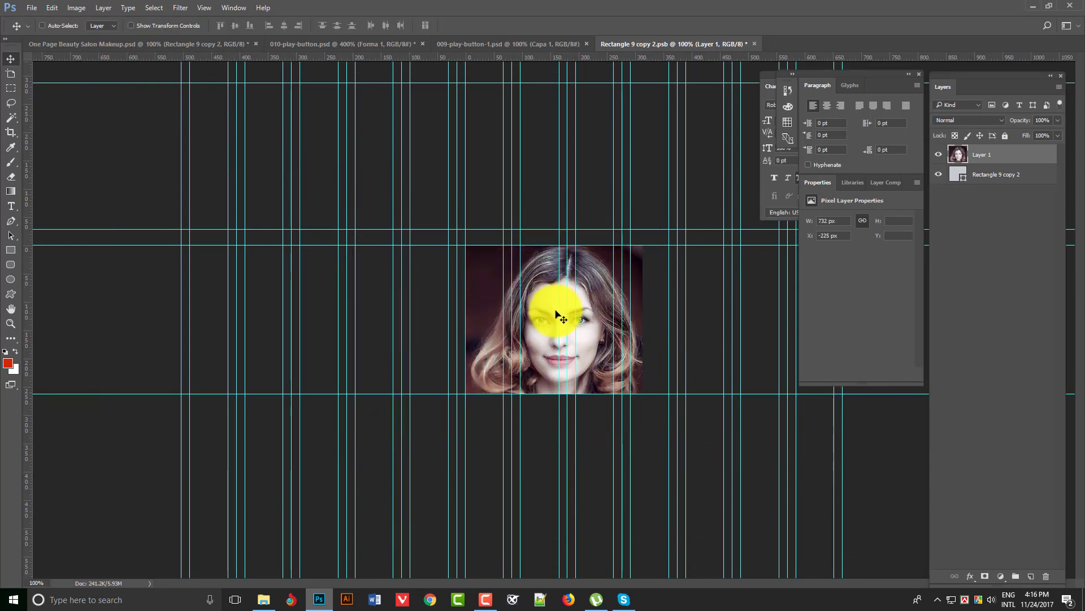
pyautogui.moveTo(339, 230); pyautogui.dragTo(369, 241)
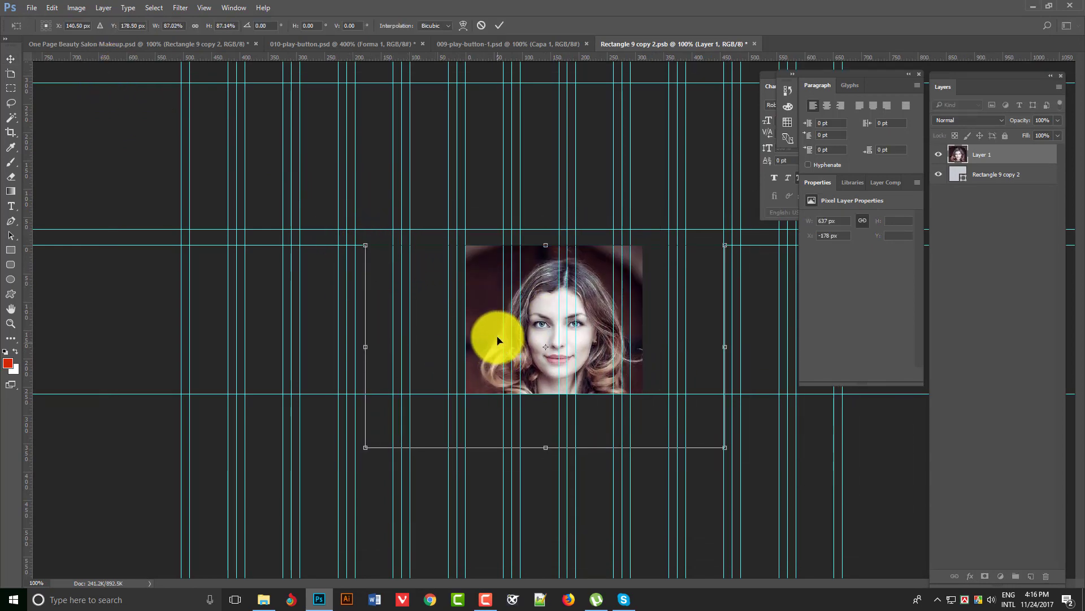
pyautogui.moveTo(497, 339); pyautogui.dragTo(494, 322)
pyautogui.press('Return')
pyautogui.hotkey('ctrl', 's')
pyautogui.hotkey('ctrl', 'w')
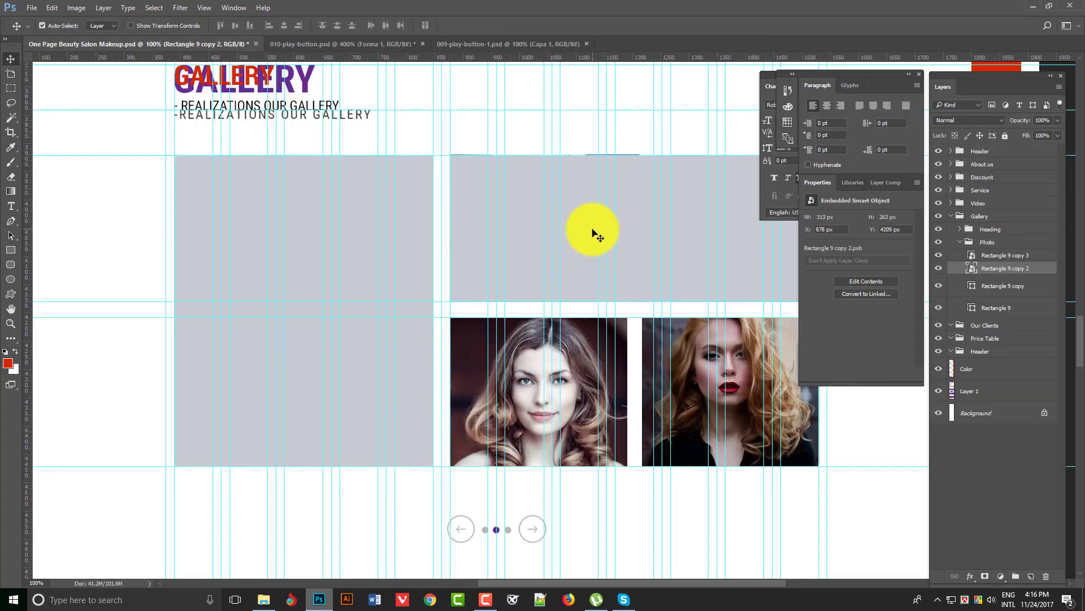
# - Convert the wide upper gray rectangle to a smart object and open its contents
pyautogui.click(957, 290)
pyautogui.rightClick(973, 291)
pyautogui.click(1012, 286)
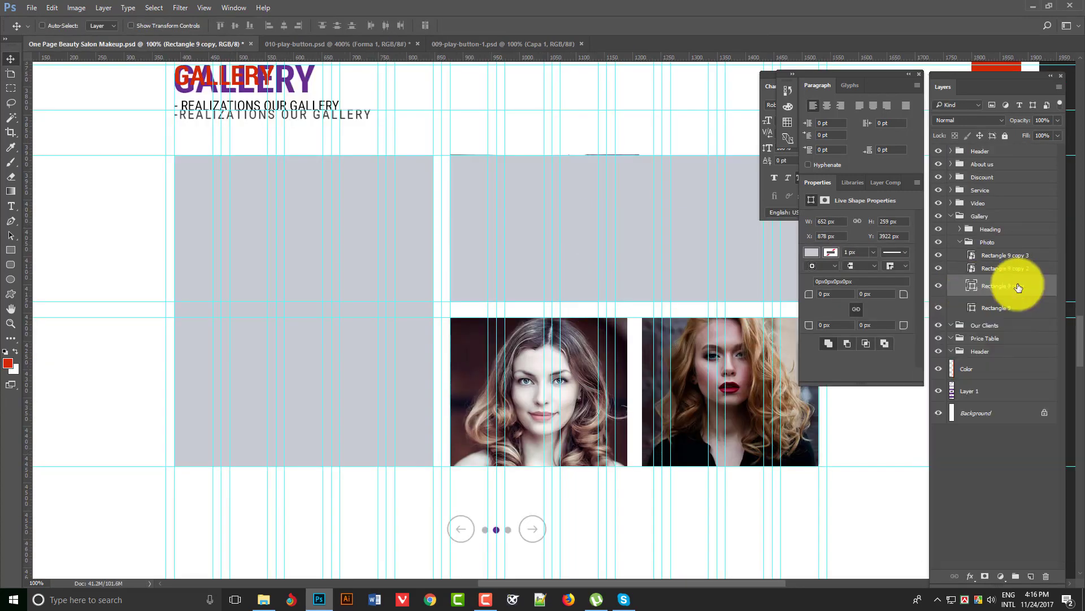
pyautogui.rightClick(1012, 286)
pyautogui.click(941, 249)
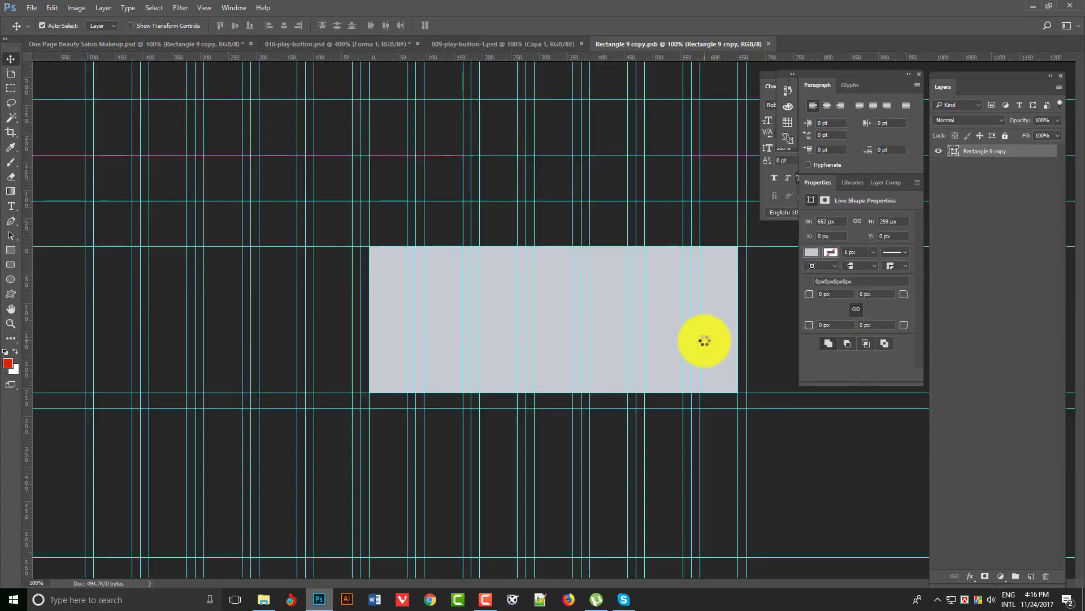
# - Bring the picture from pretty-girl-2110243_1920.jpg into the wide rectangle's contents as a new layer
pyautogui.hotkey('ctrl', 'o')
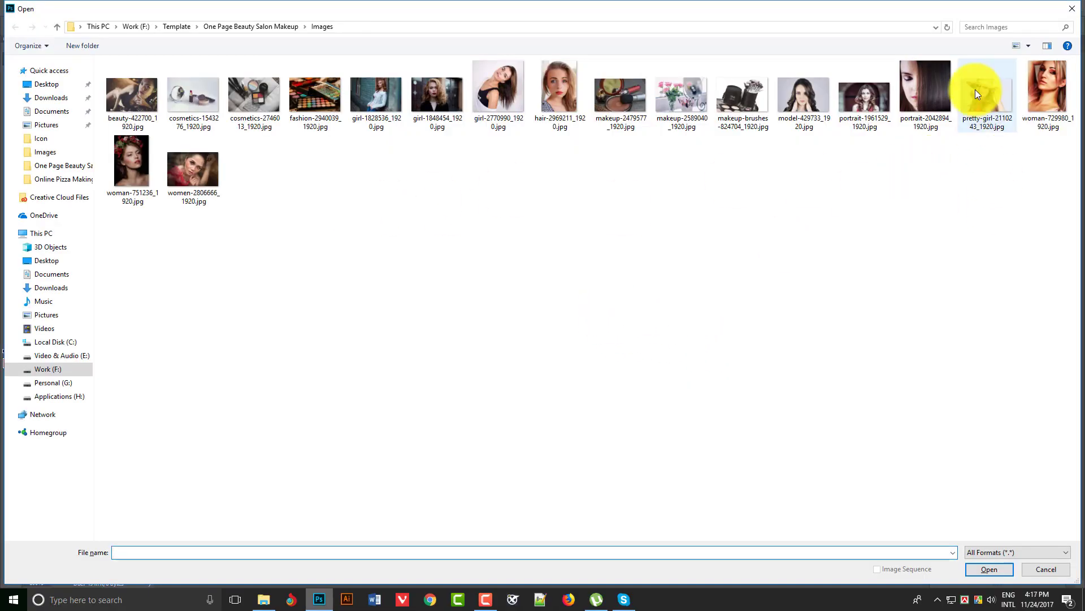
pyautogui.press('Escape')
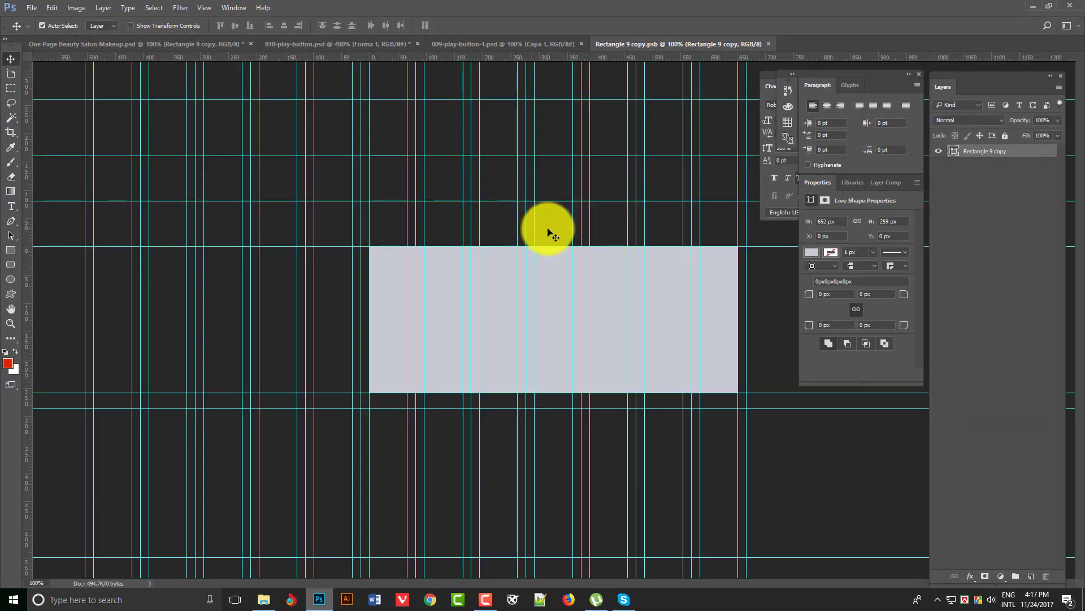
pyautogui.hotkey('ctrl', 'v')
# - Scale the straw-hat photo to about 766 px wide so it fills the canvas, and save and close the smart object
pyautogui.hotkey('ctrl', 't')
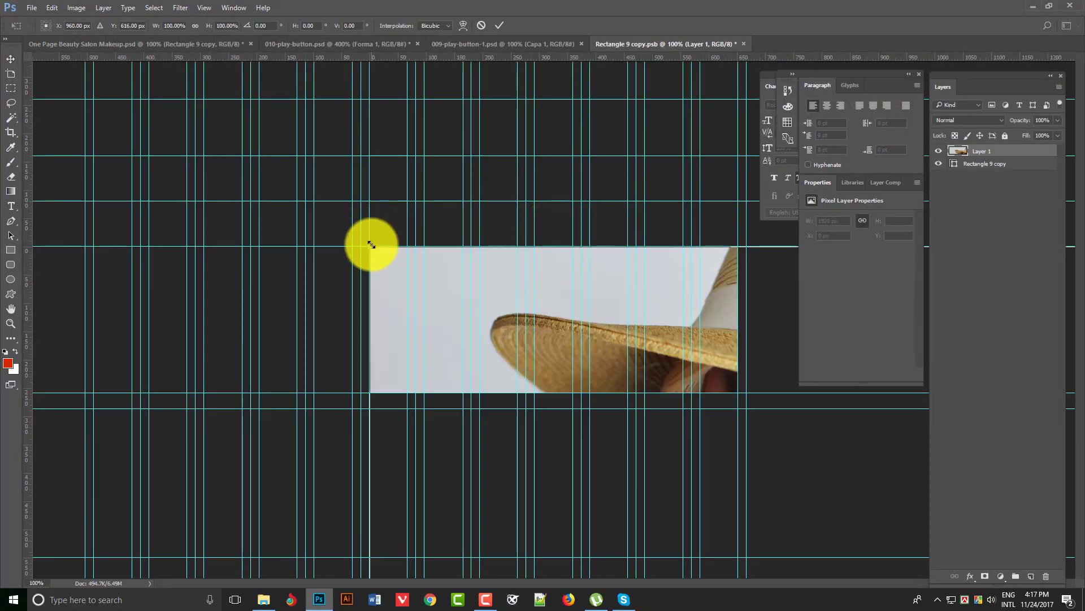
pyautogui.moveTo(371, 246); pyautogui.dragTo(473, 288)
pyautogui.press('Return')
pyautogui.hotkey('ctrl', 'w')
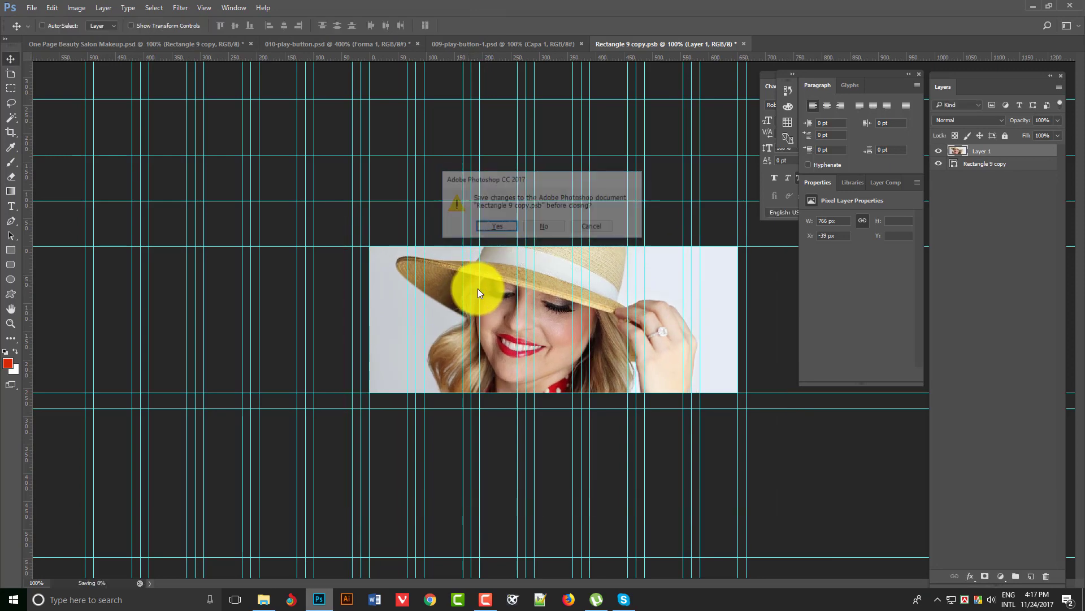
pyautogui.press('Return')
# - Convert the tall gray rectangle to a smart object and open its contents
pyautogui.rightClick(1008, 298)
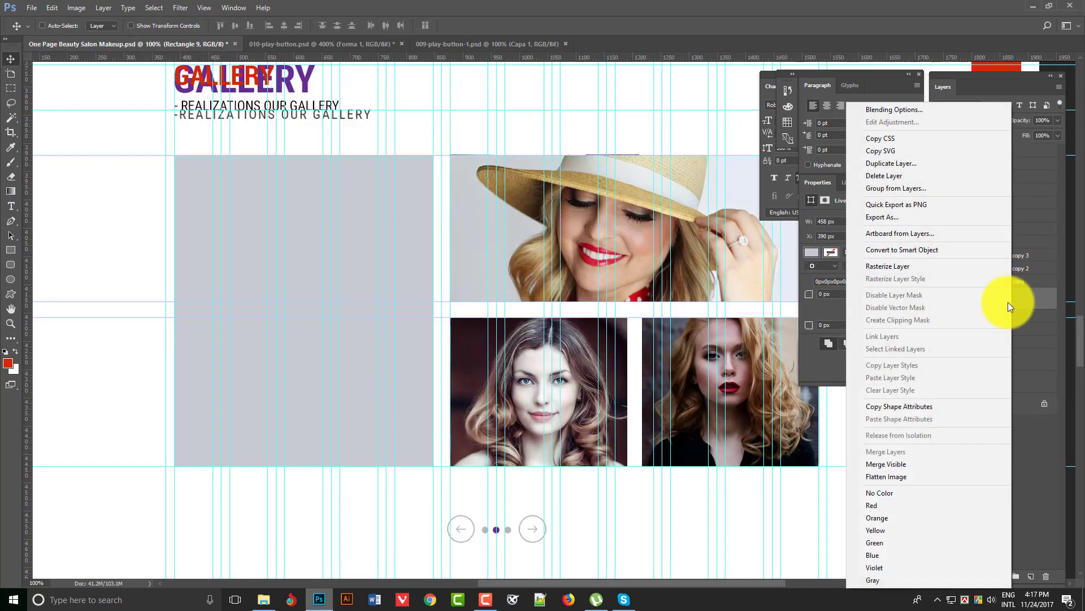
pyautogui.click(920, 248)
pyautogui.doubleClick(972, 296)
# - Cut the picture from girl-1828536_1920.jpg, paste it into the tall rectangle's contents and fit it with Free Transform
pyautogui.hotkey('ctrl', 'o')
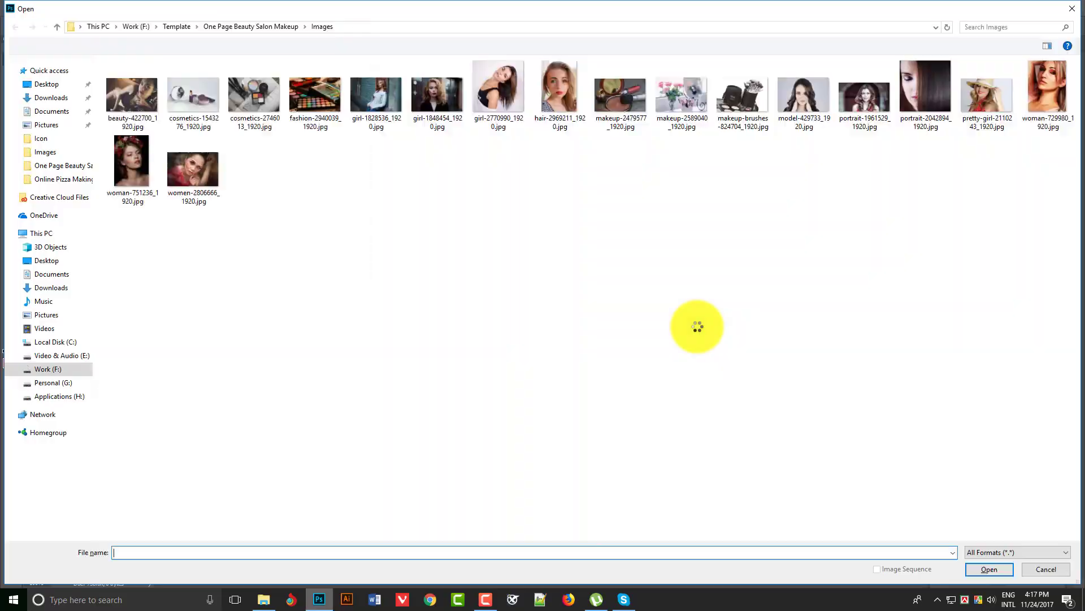
pyautogui.doubleClick(376, 106)
pyautogui.hotkey('ctrl', 'a')
pyautogui.hotkey('ctrl', 'x')
pyautogui.hotkey('ctrl', 'w')
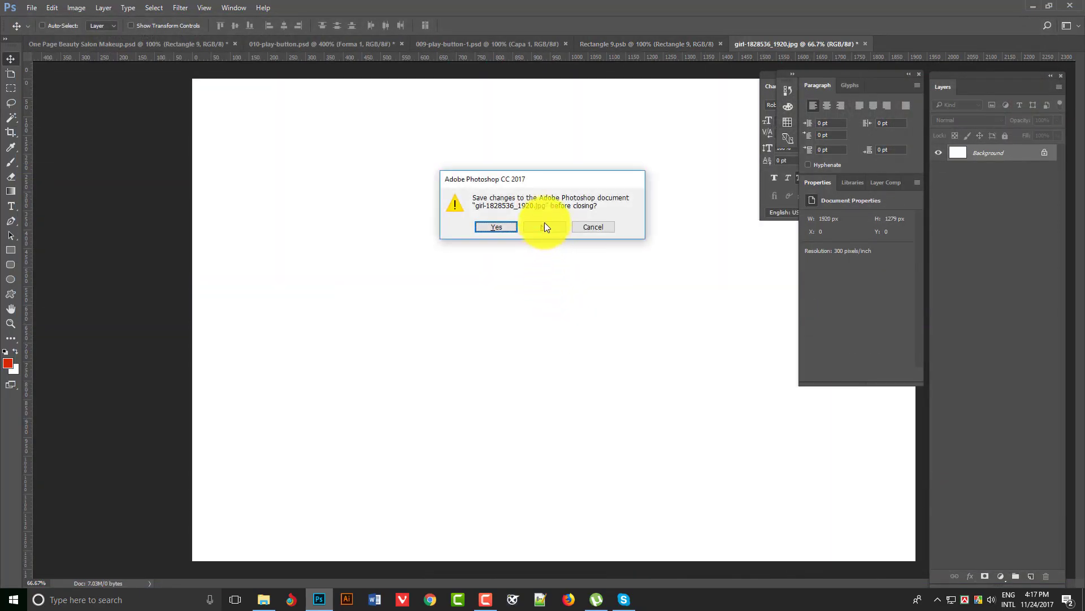
pyautogui.click(544, 225)
pyautogui.hotkey('ctrl', 'v')
pyautogui.hotkey('ctrl', 't')
pyautogui.moveTo(424, 164); pyautogui.dragTo(416, 279)
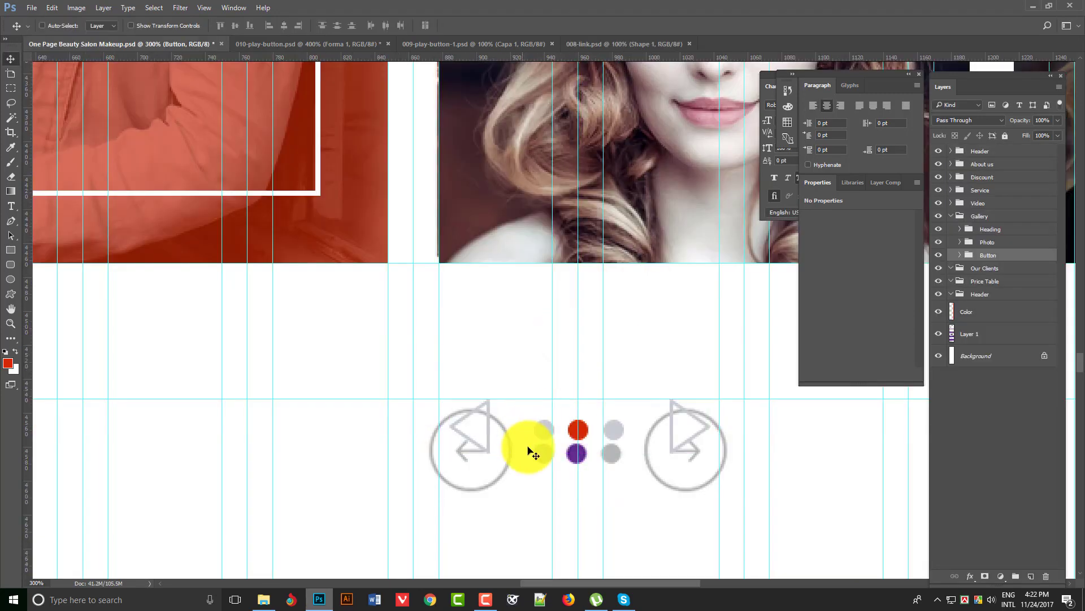
# - Place a horizontal guide through the center of the mockup's slider dots and arrows below the gallery photos
pyautogui.scroll(-2, 635, 412)
pyautogui.scroll(3, 501, 206)
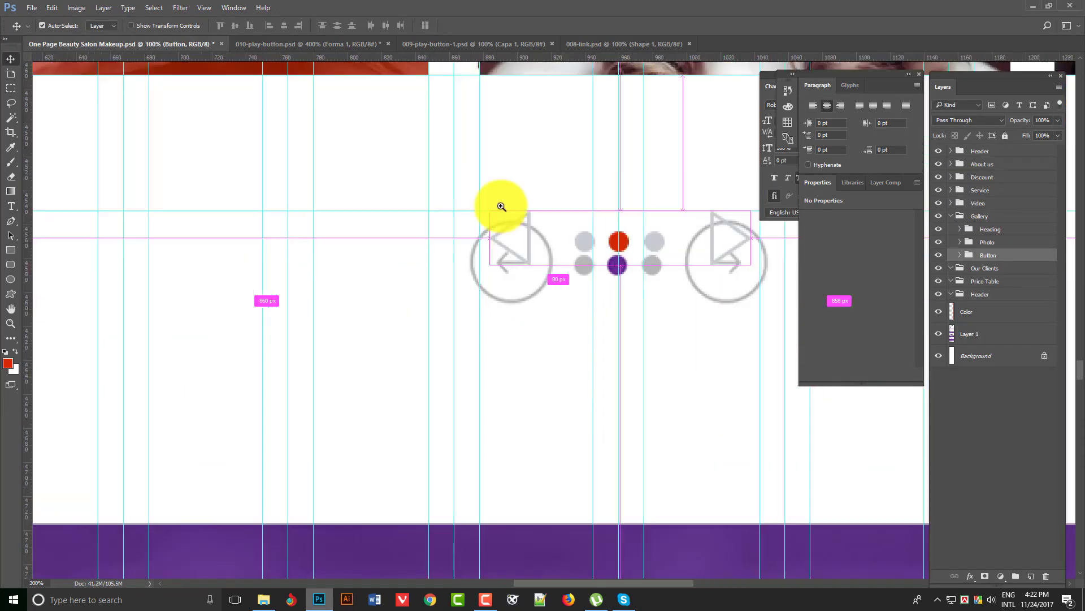
pyautogui.moveTo(436, 55); pyautogui.dragTo(433, 230)
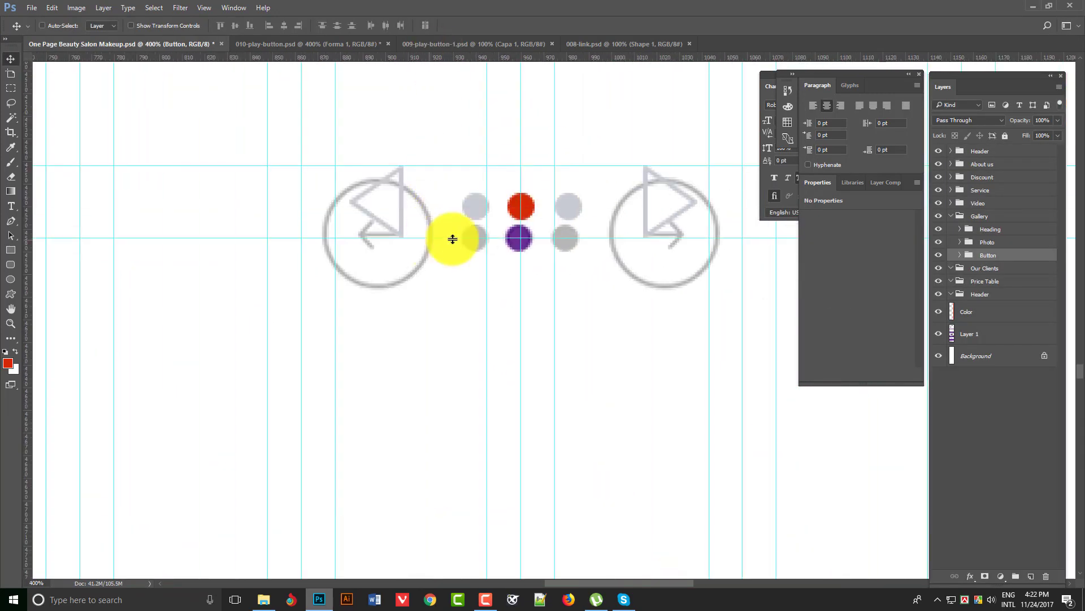
pyautogui.keyDown('alt'); pyautogui.click(612, 220); pyautogui.keyUp('alt')
pyautogui.click(637, 208)
pyautogui.moveTo(637, 209); pyautogui.dragTo(613, 397)
pyautogui.keyDown('alt'); pyautogui.click(586, 187); pyautogui.keyUp('alt')
pyautogui.keyDown('alt'); pyautogui.click(586, 187); pyautogui.keyUp('alt')
pyautogui.moveTo(621, 228); pyautogui.dragTo(592, 448)
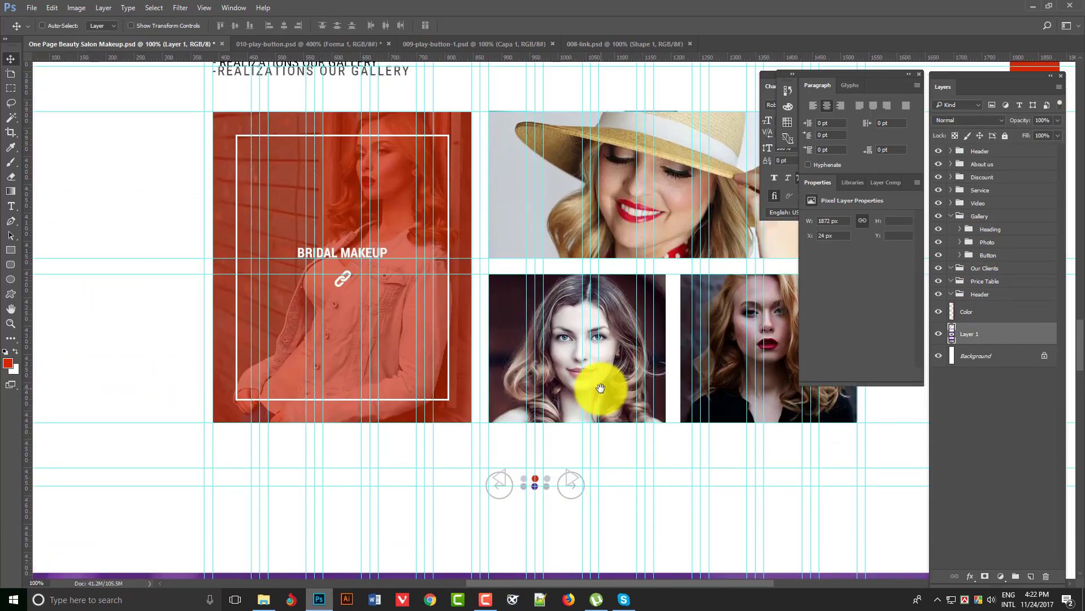
# - Marquee a strip about 100 px tall below the slider-dot guide and place a horizontal guide at its bottom edge
pyautogui.moveTo(600, 388); pyautogui.dragTo(581, 239)
pyautogui.keyDown('ctrl'); pyautogui.click(581, 343); pyautogui.keyUp('ctrl')
pyautogui.moveTo(535, 341); pyautogui.dragTo(614, 283)
pyautogui.click(11, 88)
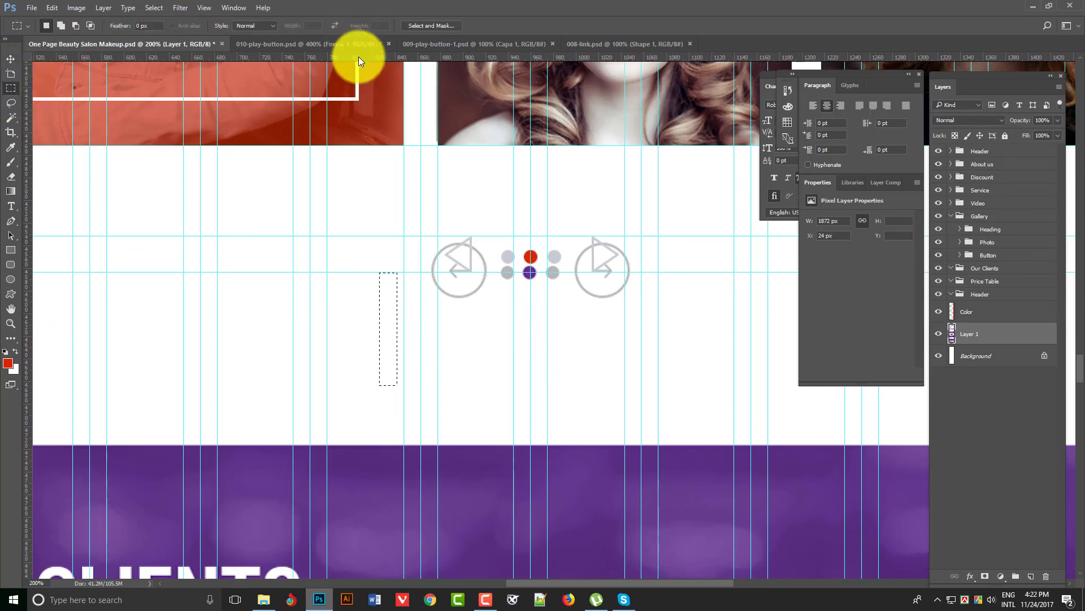
pyautogui.scroll(-4, 625, 362)
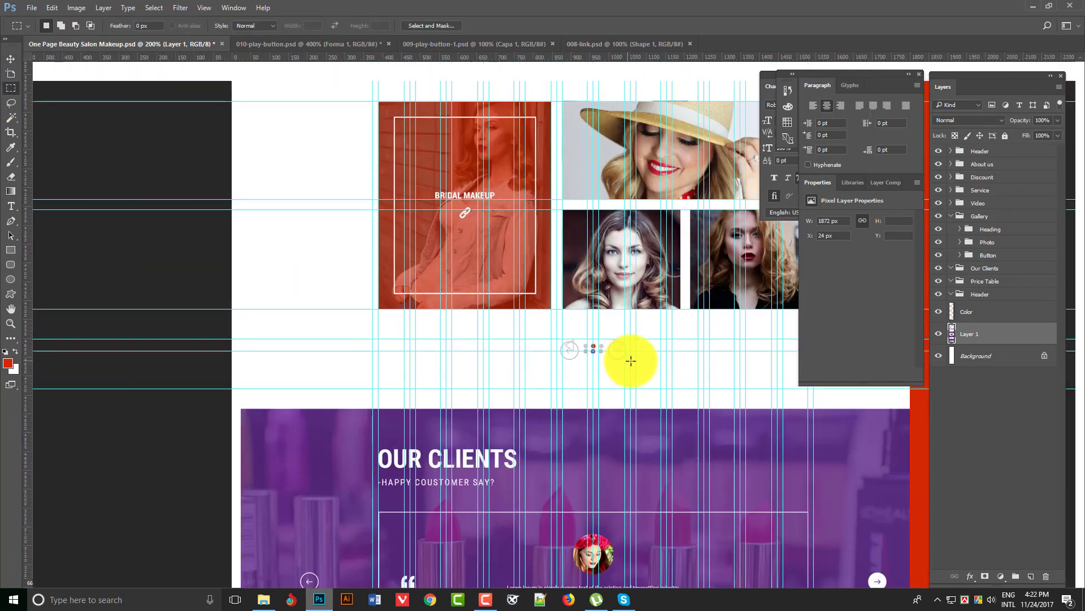
# - Hide the panels and look over the Gallery section and the page below it
pyautogui.press('Tab')
pyautogui.scroll(-3, 625, 315)
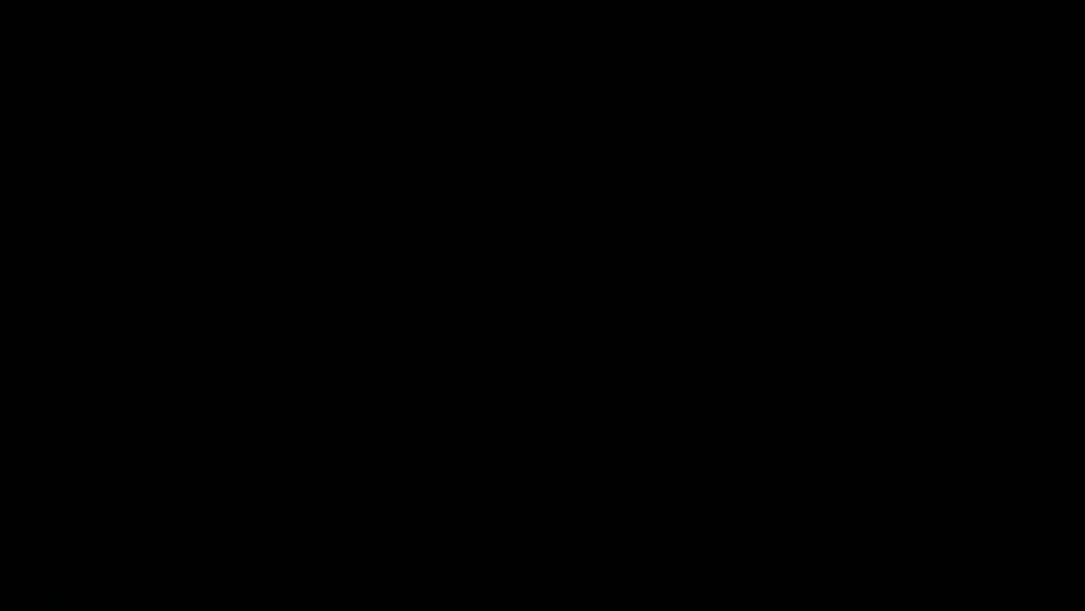